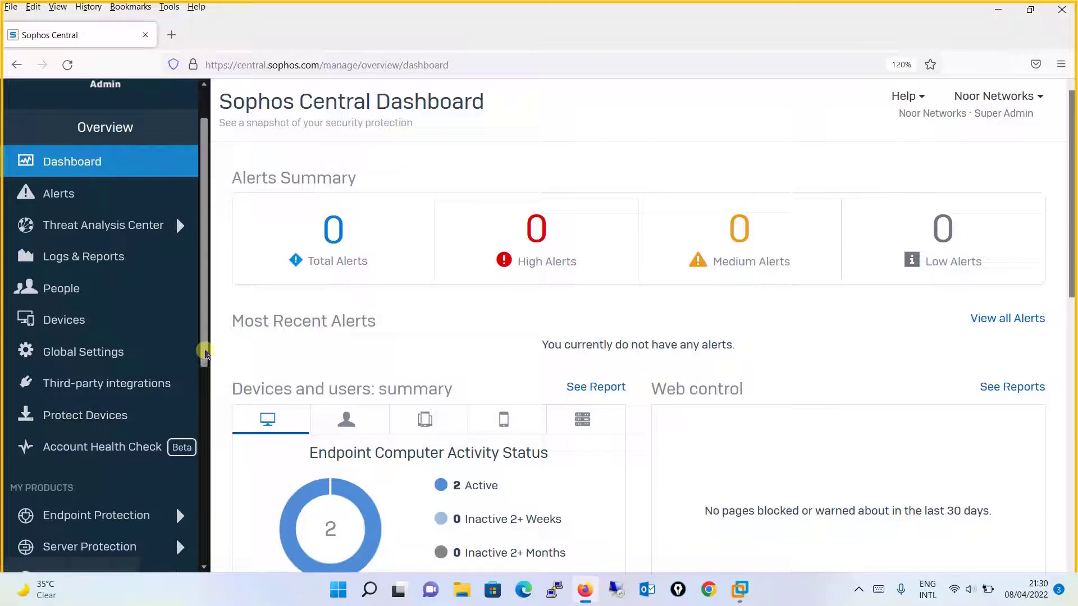
- Open the details of DESKTOP-O2J93GT from the Endpoint Protection computer list
{"action": "left_click_drag", "start_coordinate": [205, 354], "coordinate": [206, 400]}
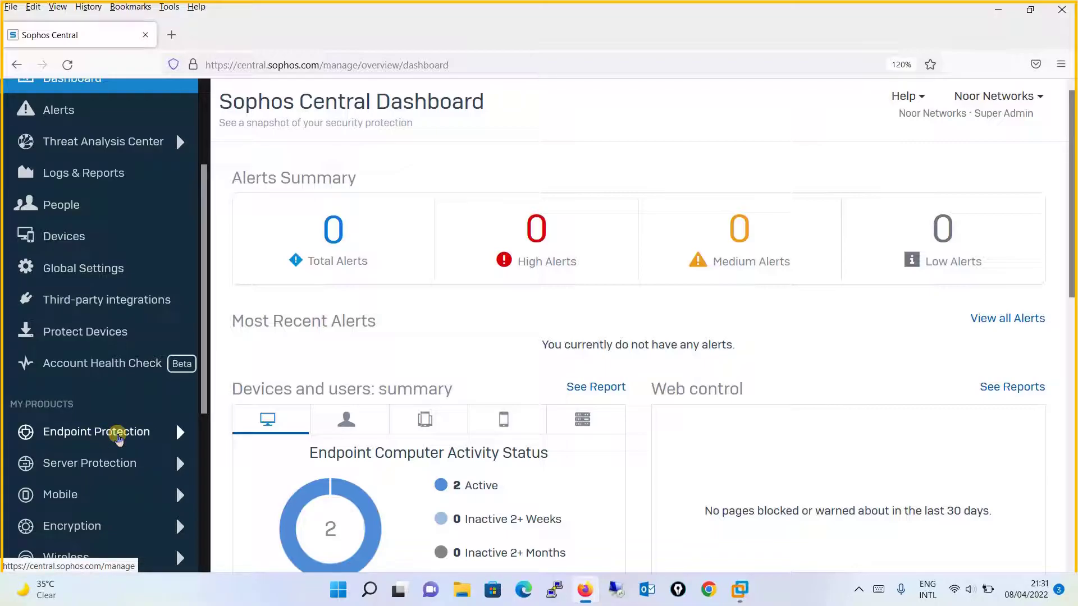
{"action": "left_click", "coordinate": [84, 435]}
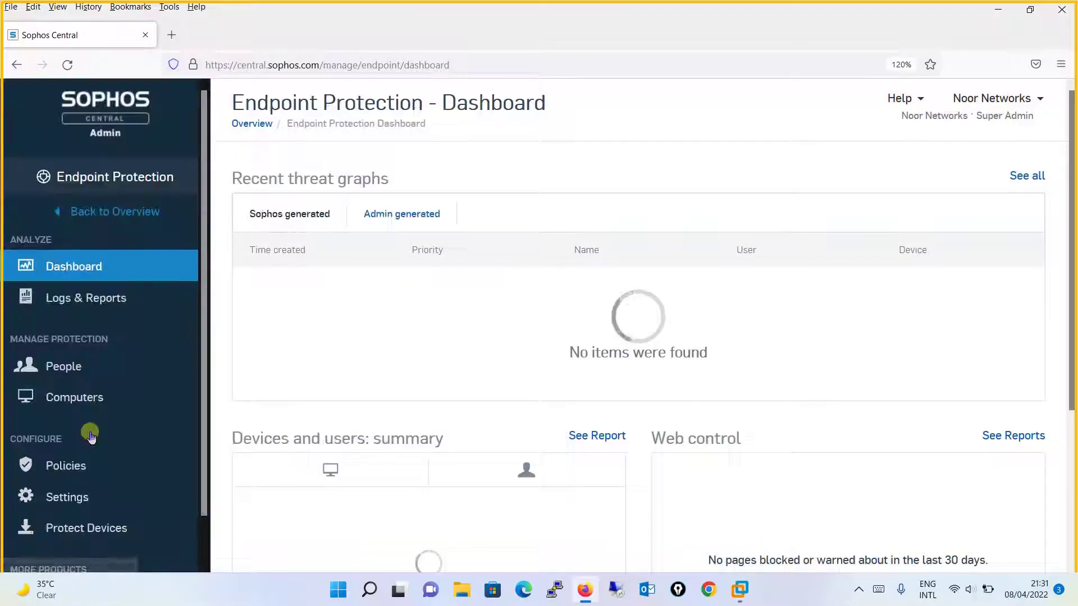
{"action": "left_click", "coordinate": [85, 400]}
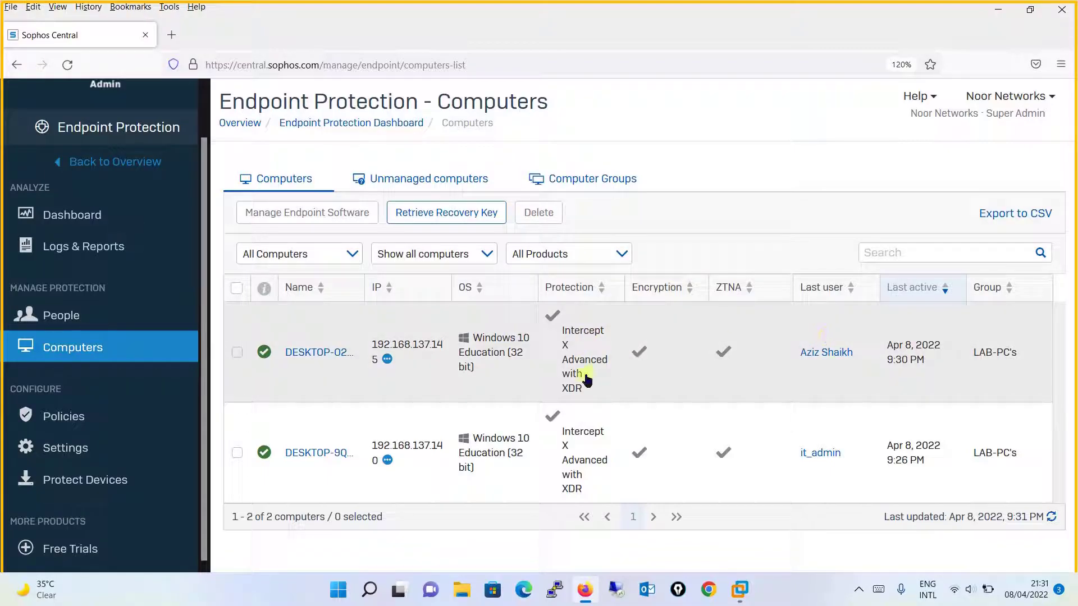
{"action": "left_click", "coordinate": [311, 353]}
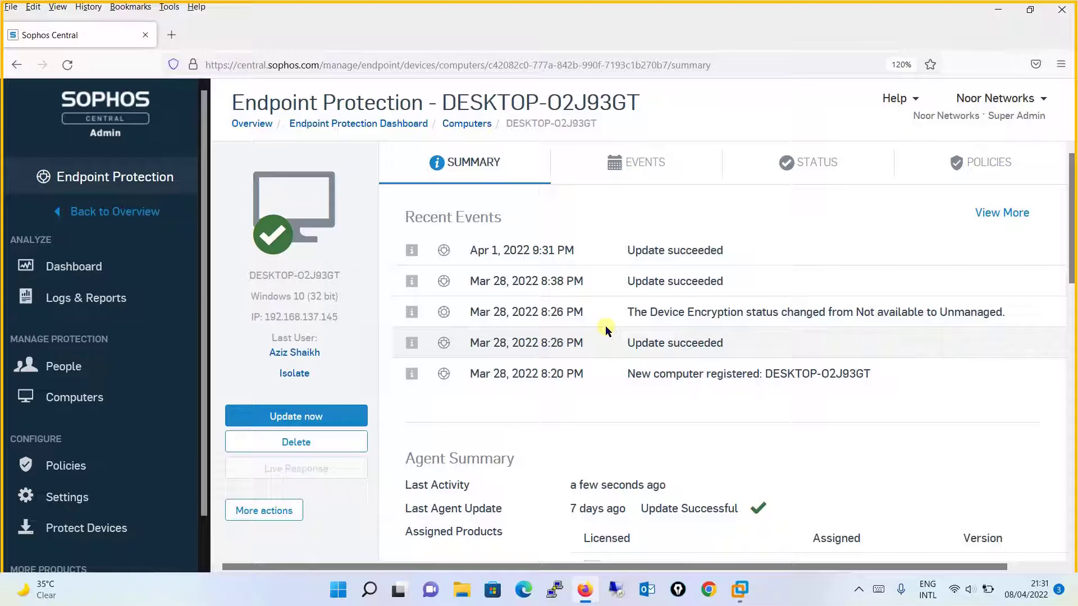
- Review the computer's events, its security health status and the policies applied to it
{"action": "left_click", "coordinate": [676, 163]}
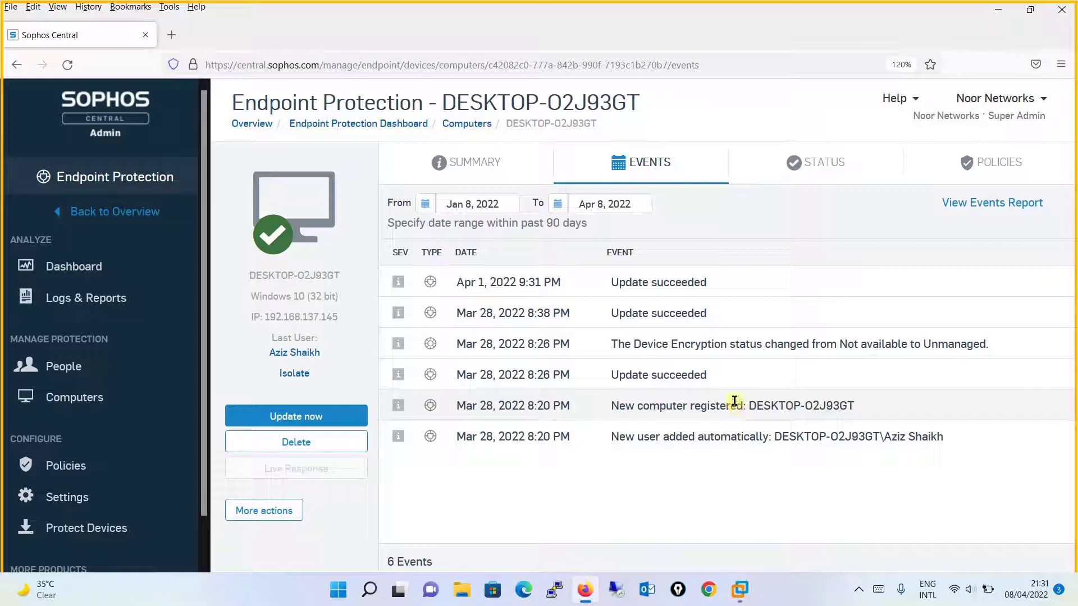
{"action": "left_click", "coordinate": [828, 161]}
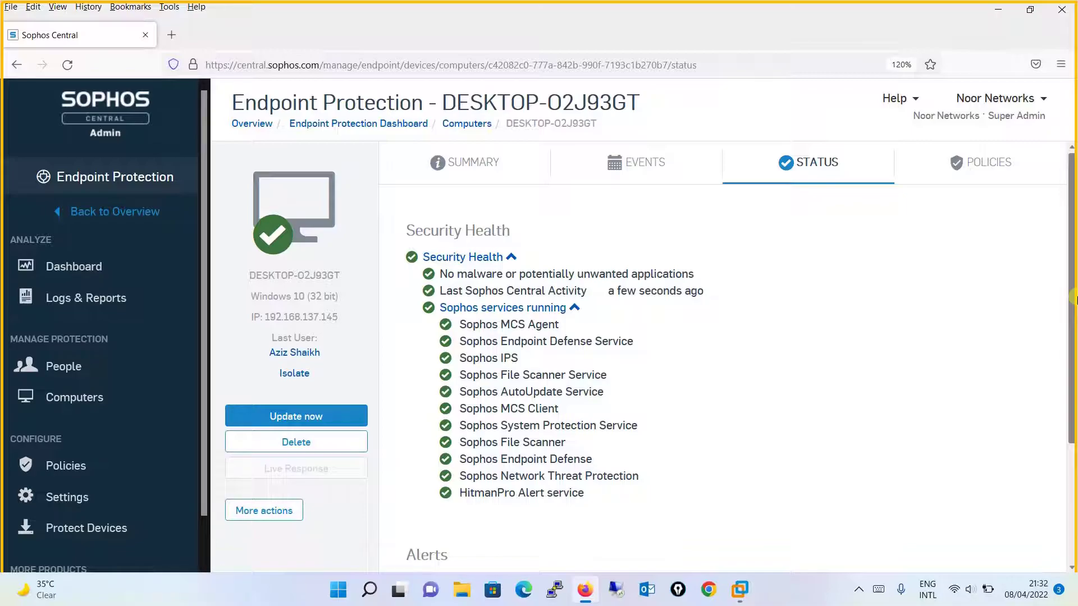
{"action": "left_click_drag", "start_coordinate": [1073, 299], "coordinate": [1074, 453]}
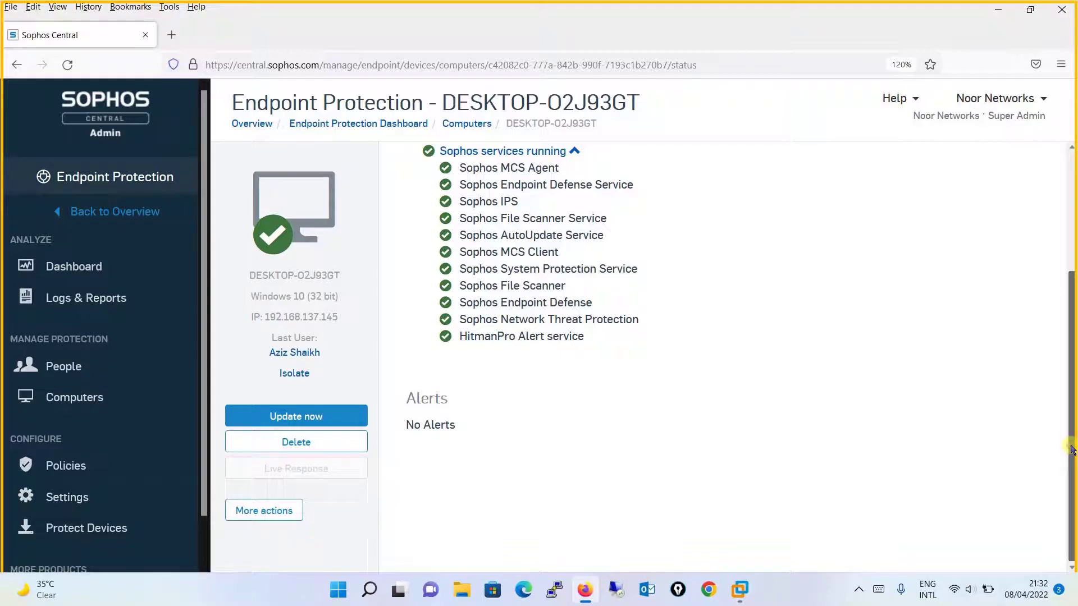
{"action": "left_click_drag", "start_coordinate": [1073, 445], "coordinate": [1073, 236]}
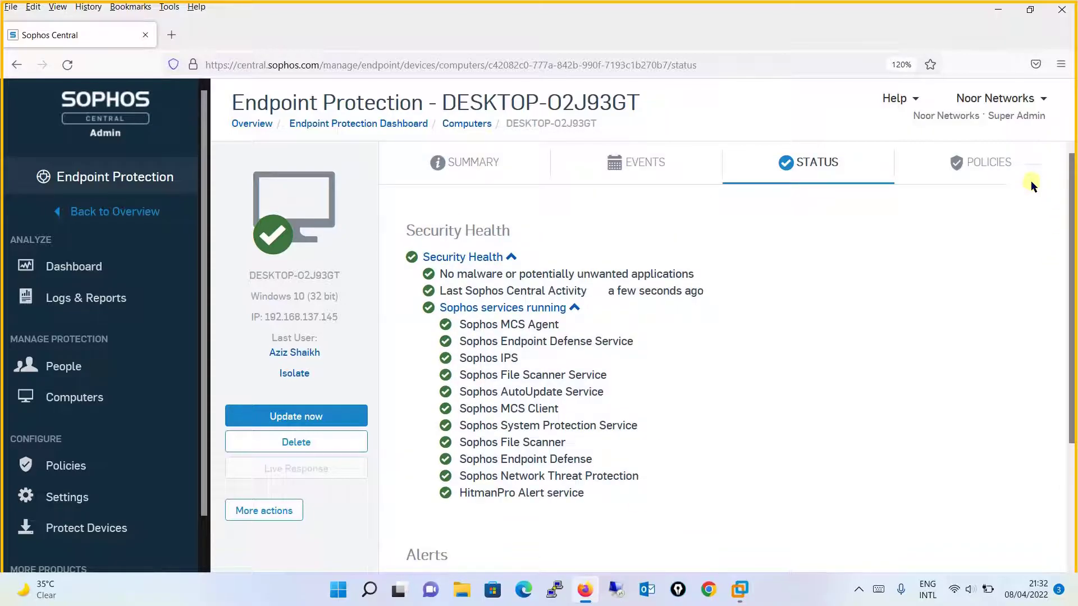
{"action": "left_click", "coordinate": [994, 164]}
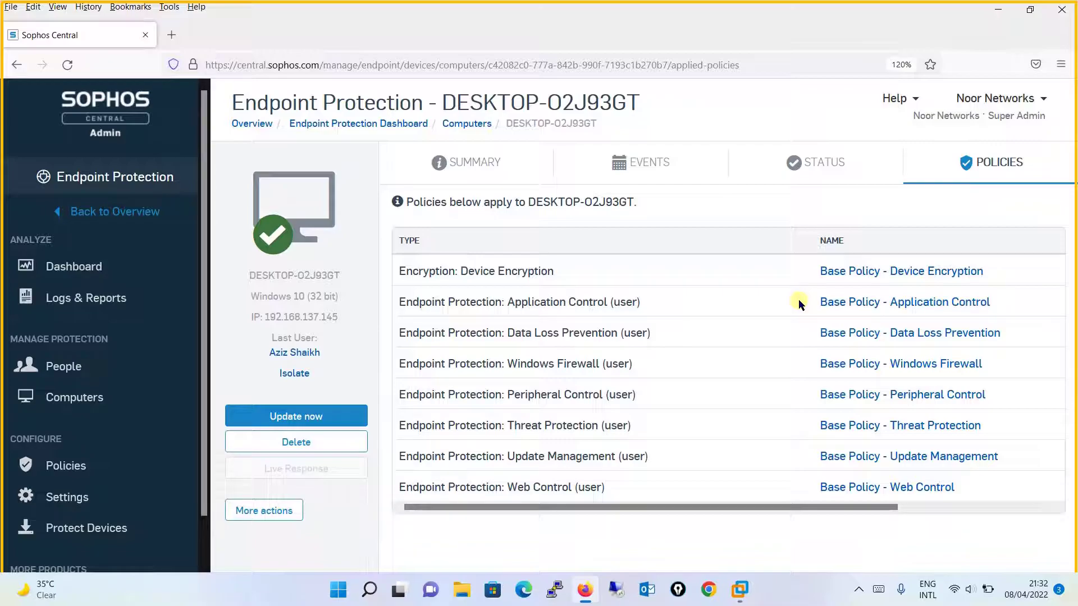
- Look through the full list of Endpoint Protection policies, from Threat Protection down to Windows Firewall
{"action": "left_click", "coordinate": [82, 470]}
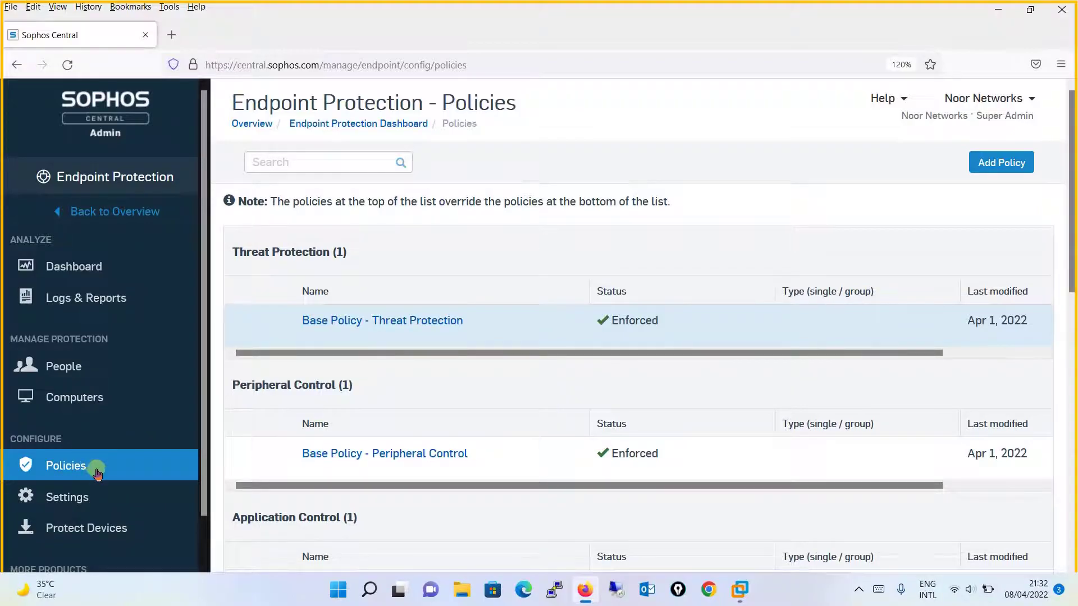
{"action": "left_click_drag", "start_coordinate": [1072, 199], "coordinate": [1073, 482]}
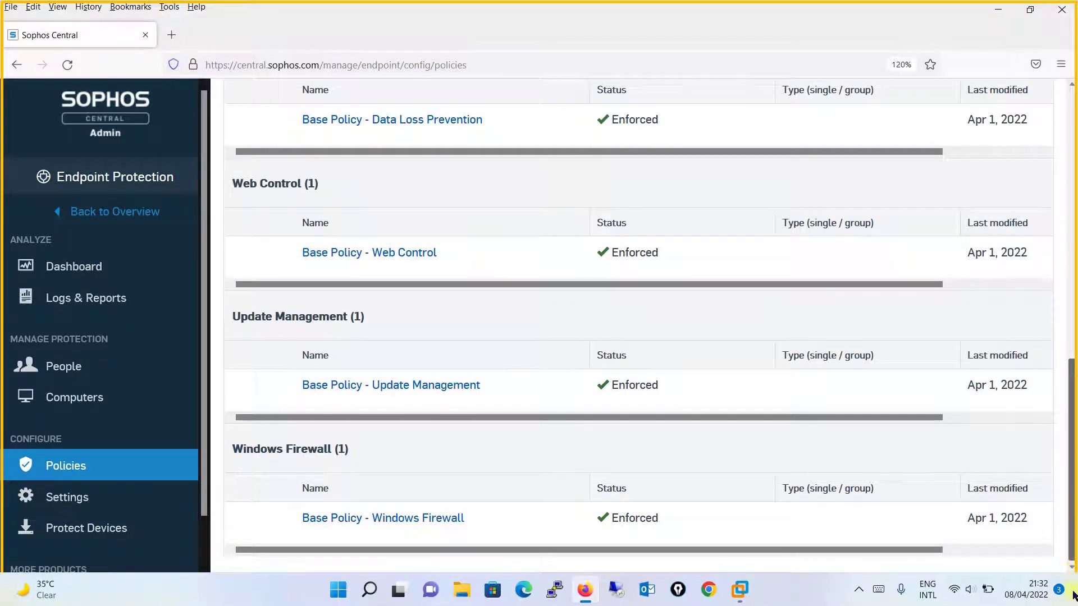
{"action": "scroll", "coordinate": [1023, 272], "scroll_direction": "up", "scroll_amount": 10}
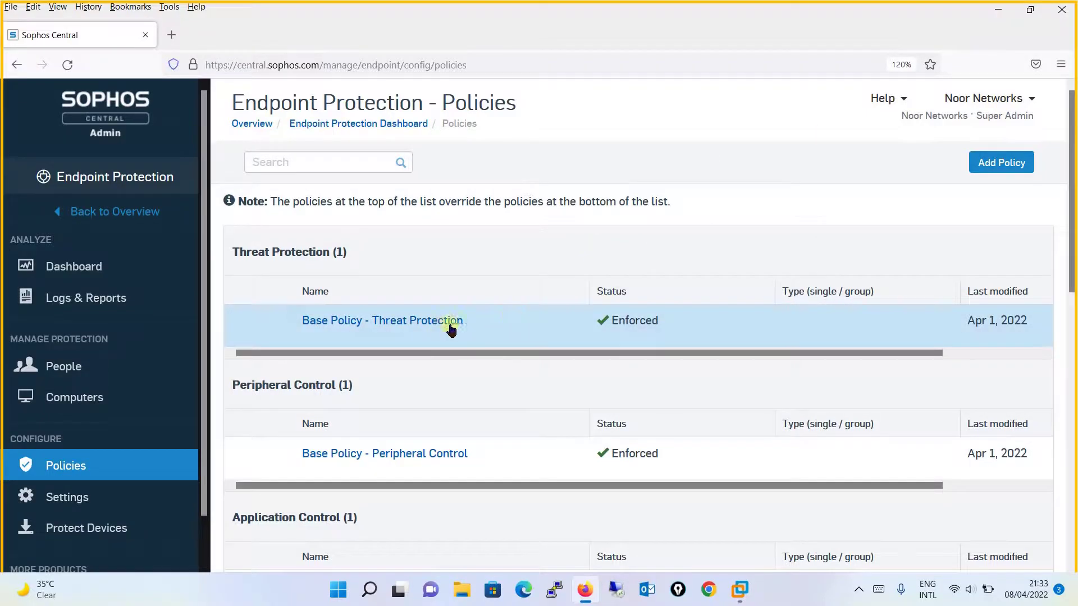
- Examine the base Threat Protection policy's user and group assignments, its recommended settings and its enforcement state
{"action": "left_click", "coordinate": [414, 325]}
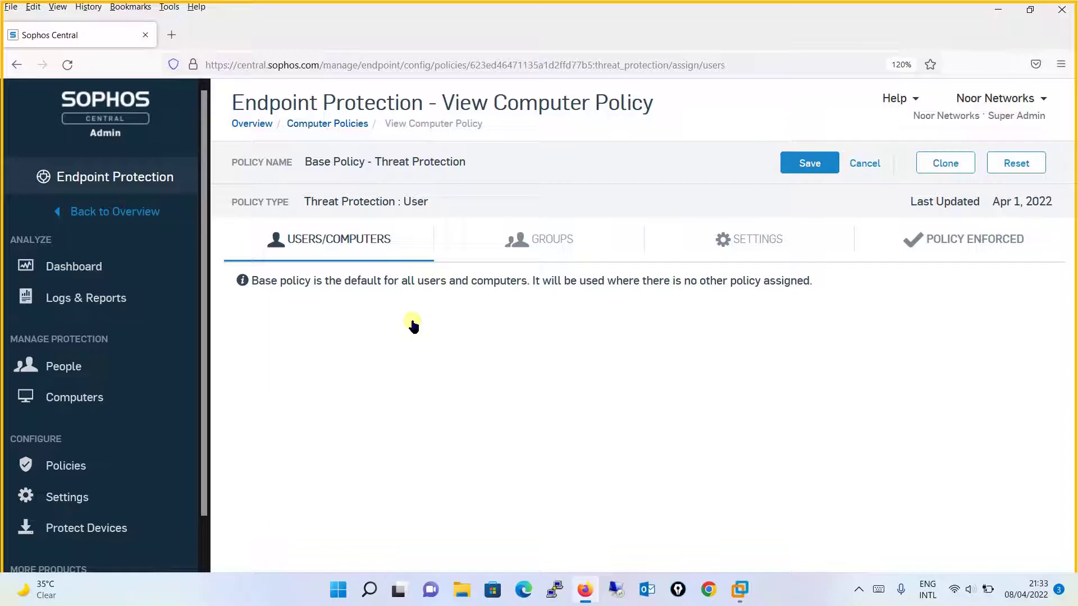
{"action": "left_click", "coordinate": [559, 247]}
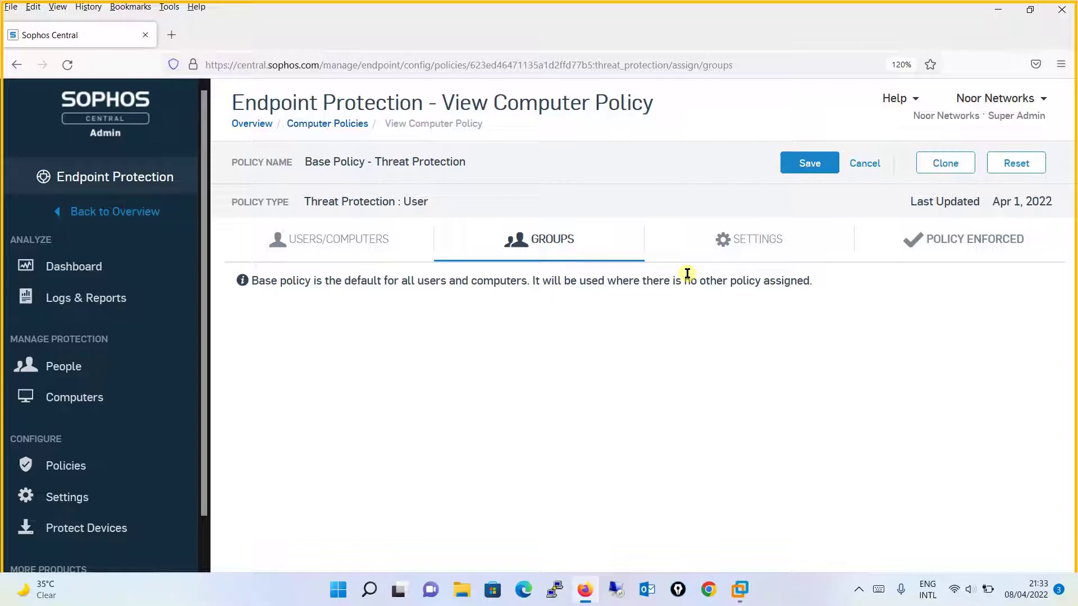
{"action": "left_click", "coordinate": [745, 252]}
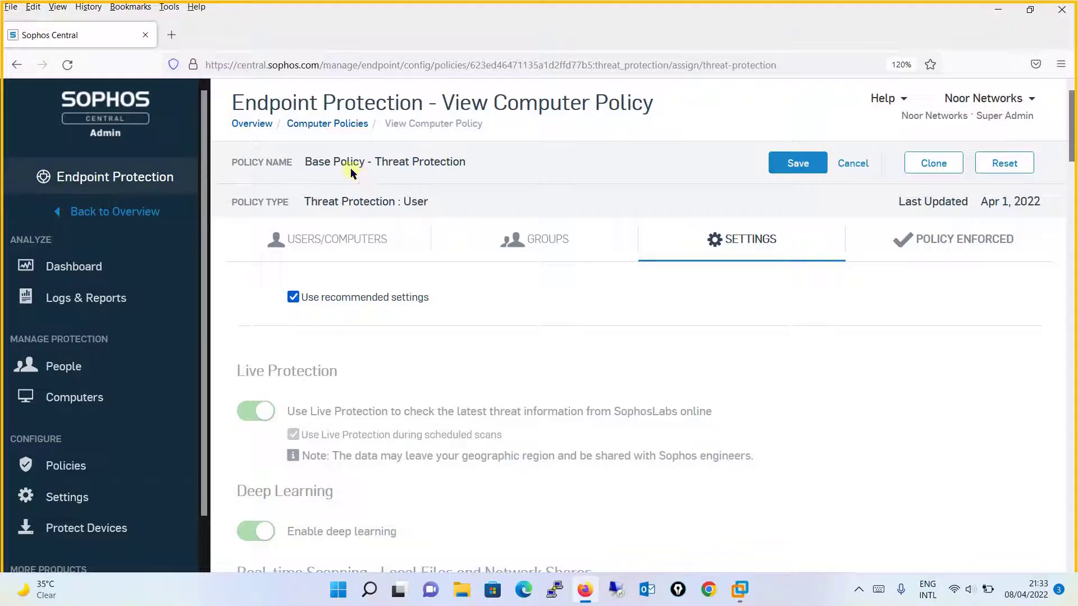
{"action": "left_click_drag", "start_coordinate": [1072, 141], "coordinate": [1029, 131]}
{"action": "left_click_drag", "start_coordinate": [1072, 139], "coordinate": [1073, 208]}
{"action": "scroll", "coordinate": [626, 233], "scroll_direction": "up", "scroll_amount": 2}
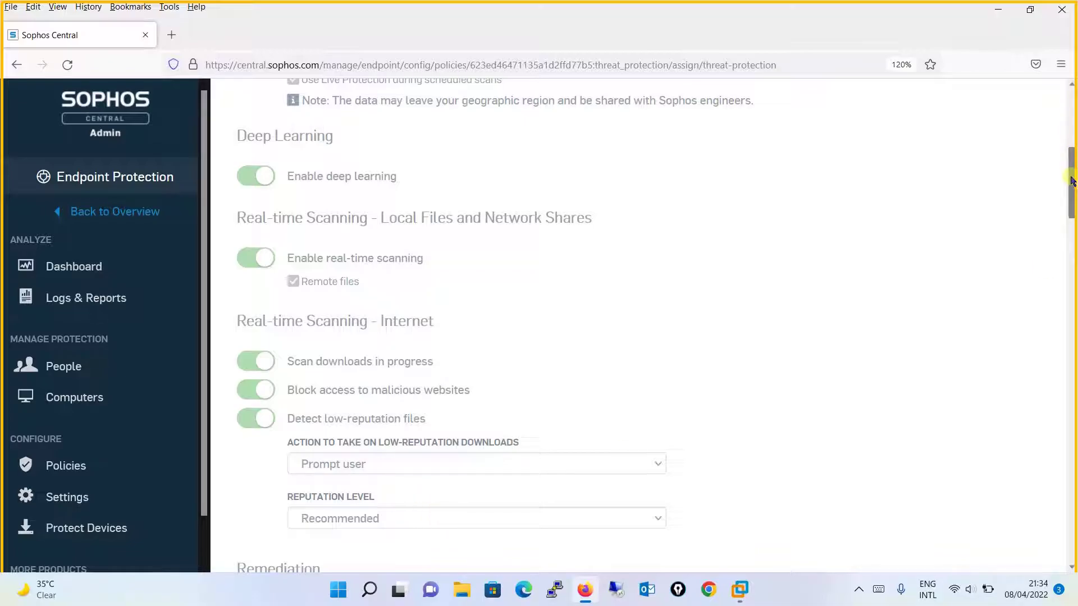
{"action": "left_click_drag", "start_coordinate": [1071, 180], "coordinate": [1030, 83]}
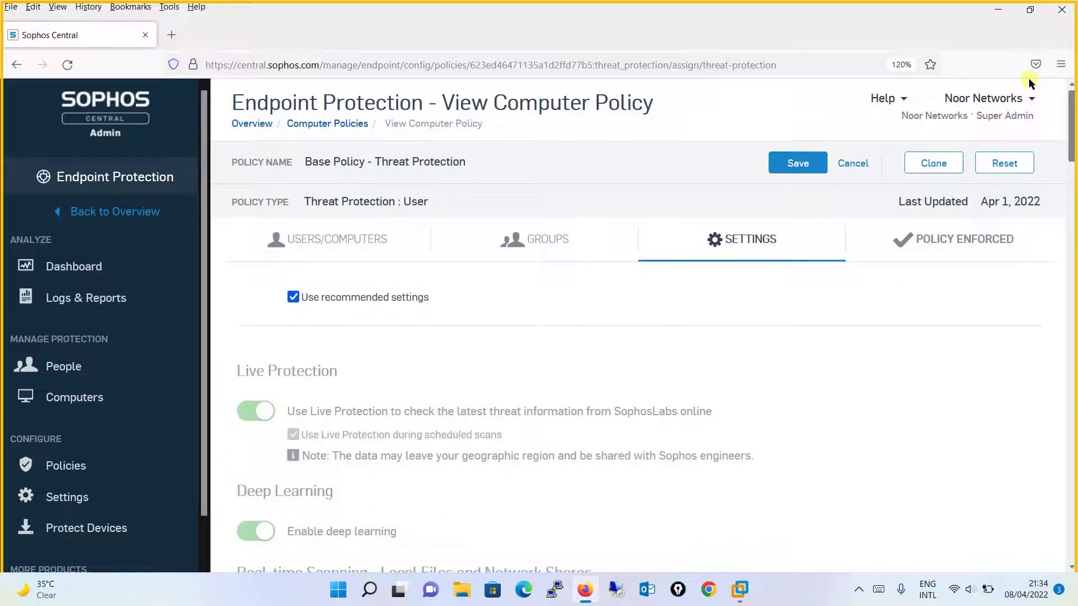
{"action": "left_click", "coordinate": [939, 248]}
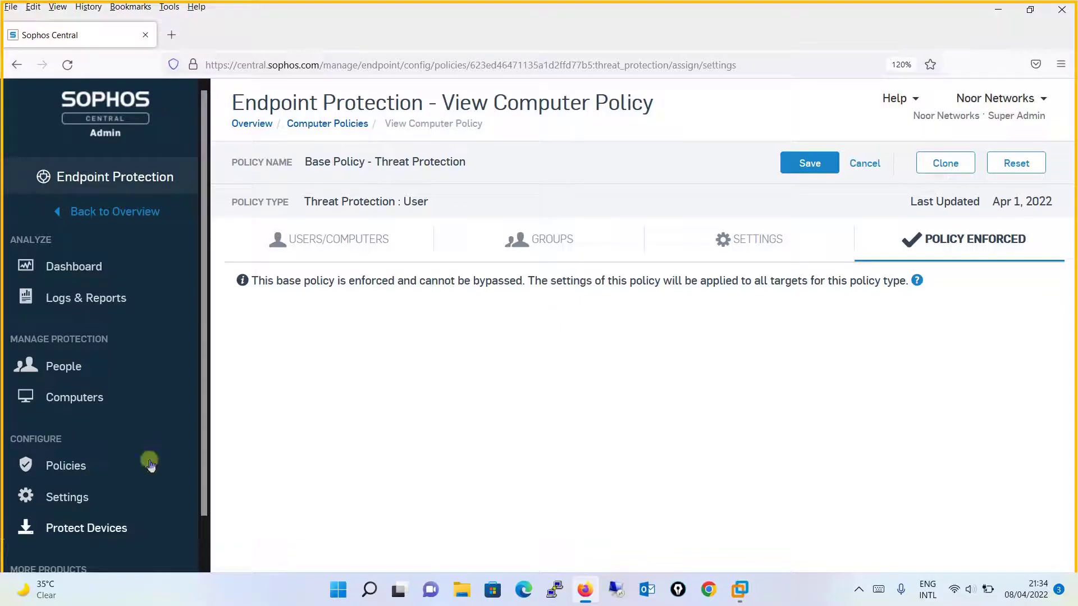
- Start a new Endpoint Protection policy with the Threat Protection feature and the Device type
{"action": "left_click", "coordinate": [113, 466]}
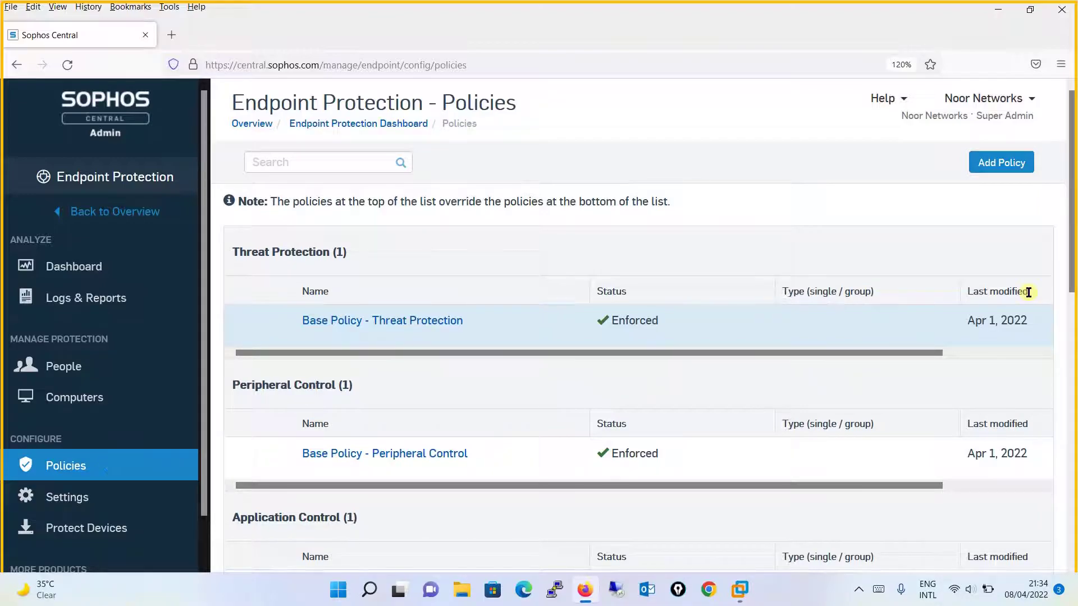
{"action": "left_click", "coordinate": [1016, 171]}
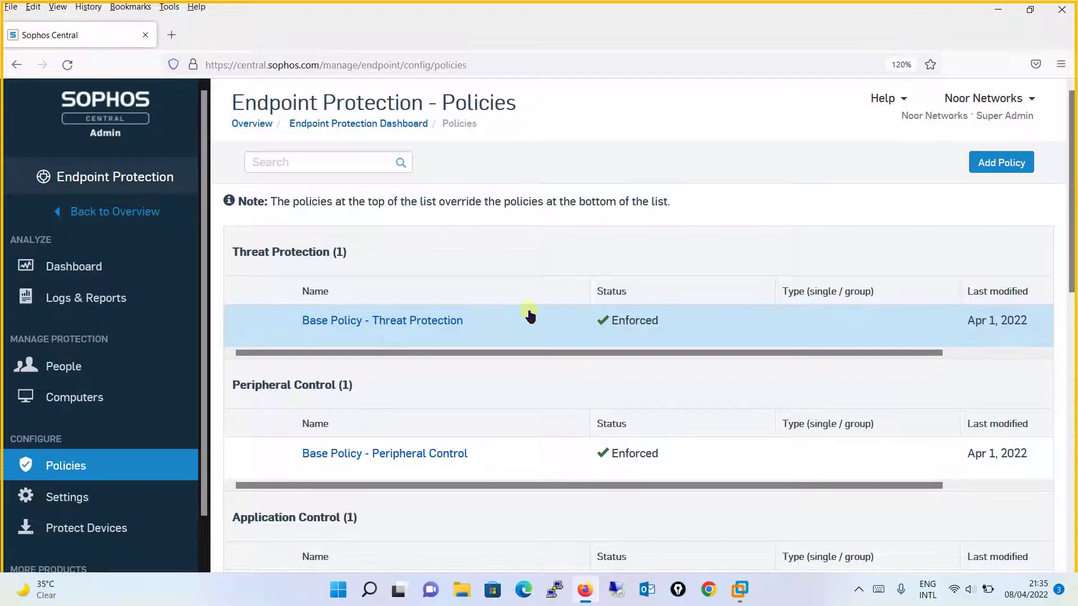
{"action": "left_click", "coordinate": [1021, 166]}
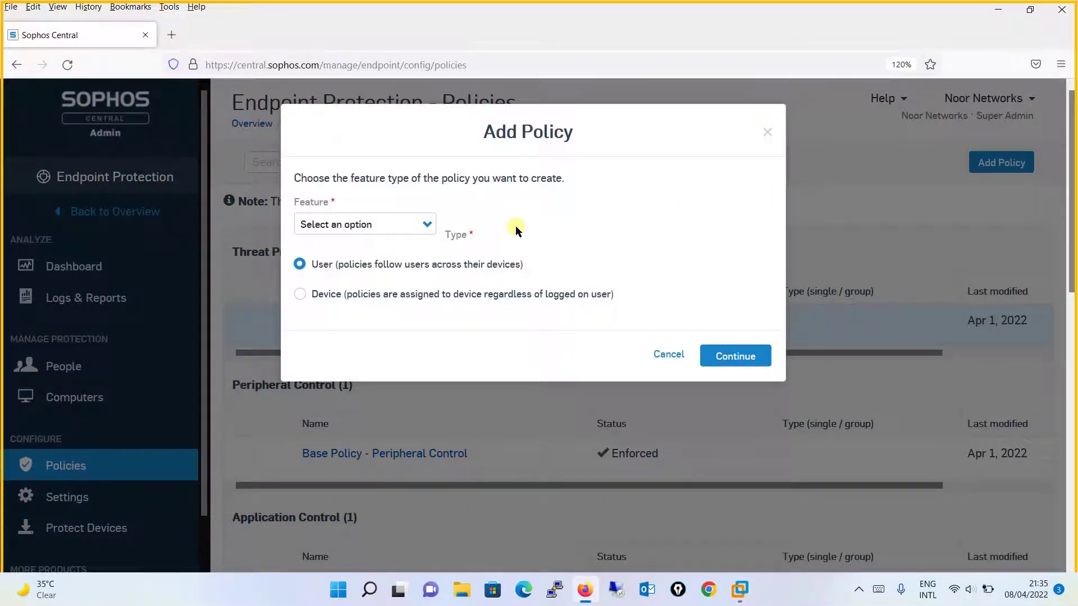
{"action": "left_click", "coordinate": [428, 226]}
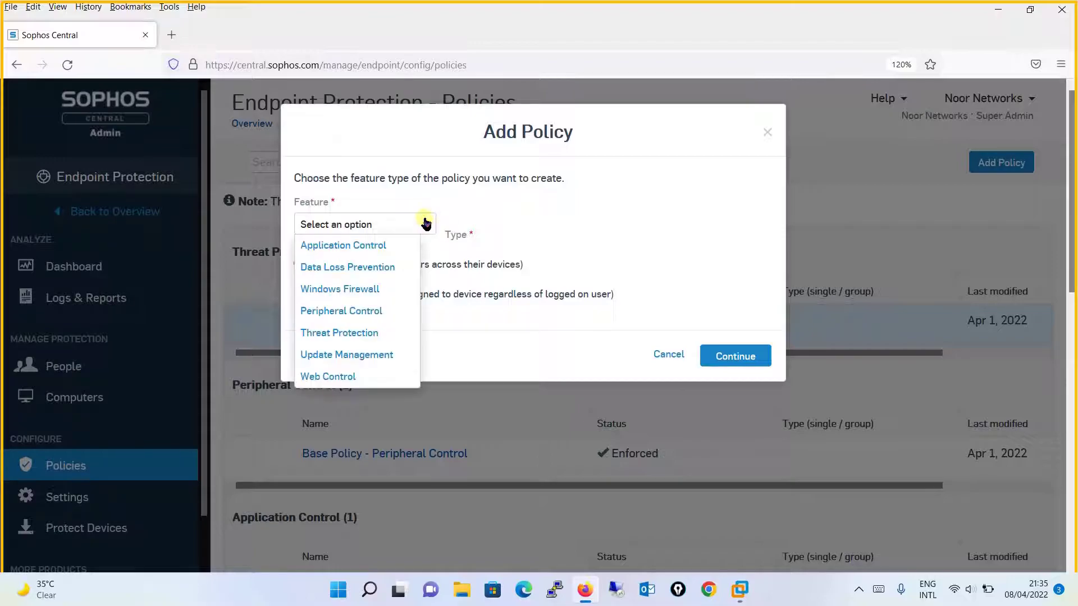
{"action": "left_click", "coordinate": [384, 334]}
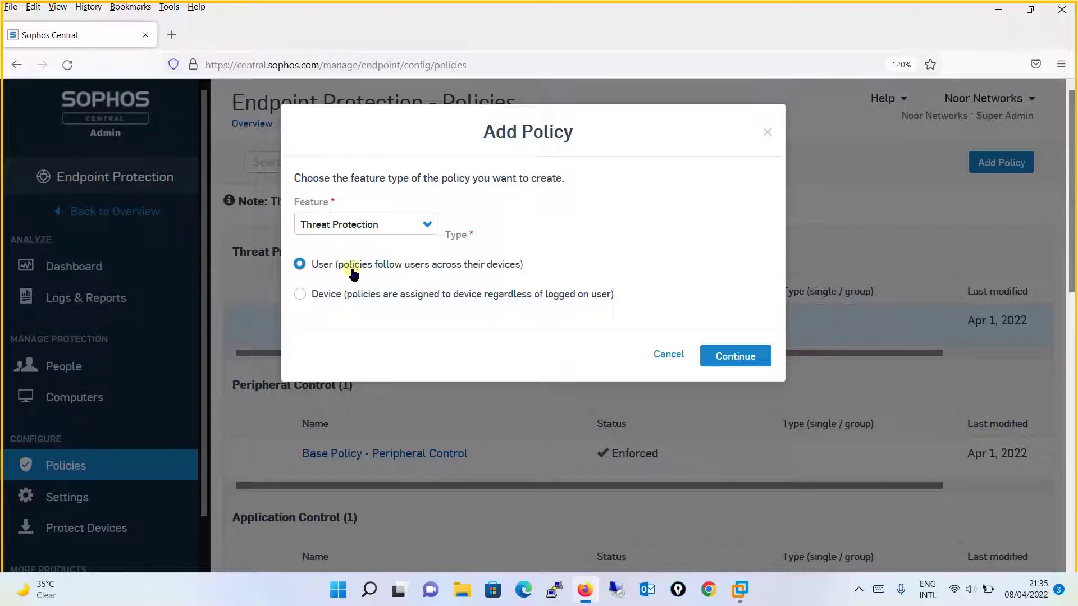
{"action": "left_click", "coordinate": [300, 296]}
{"action": "left_click", "coordinate": [728, 360]}
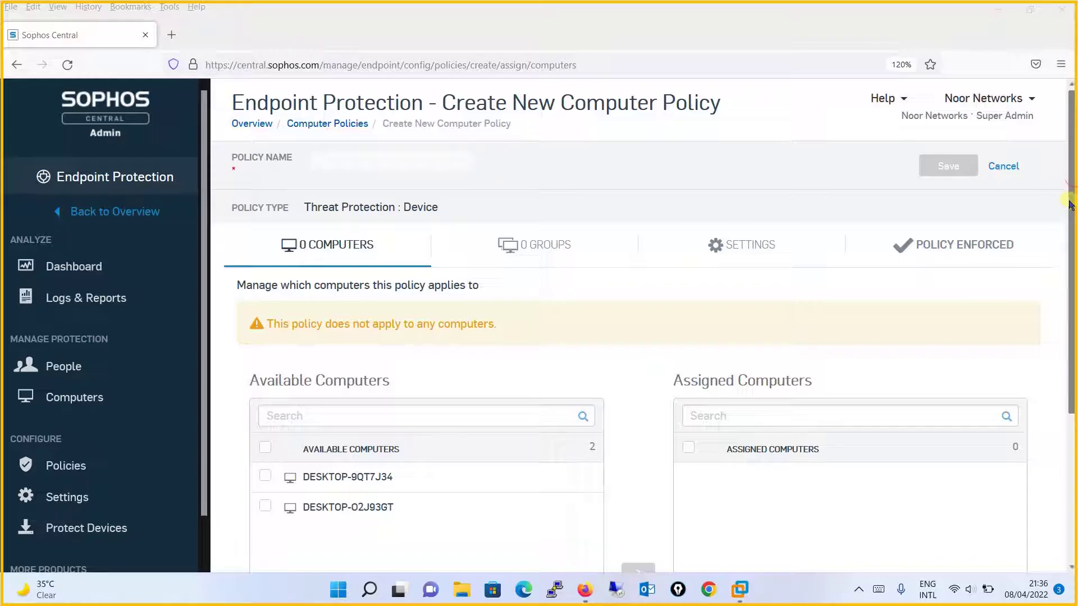
- Name the new policy LAB-Threat-Protection
{"action": "left_click", "coordinate": [361, 161]}
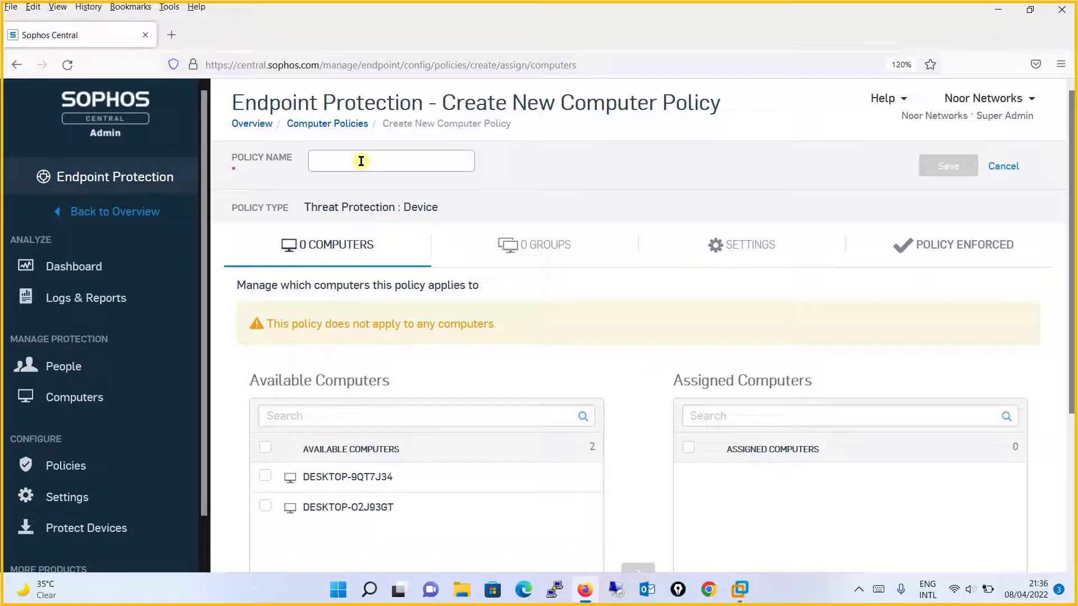
{"action": "type", "text": "LAB-"}
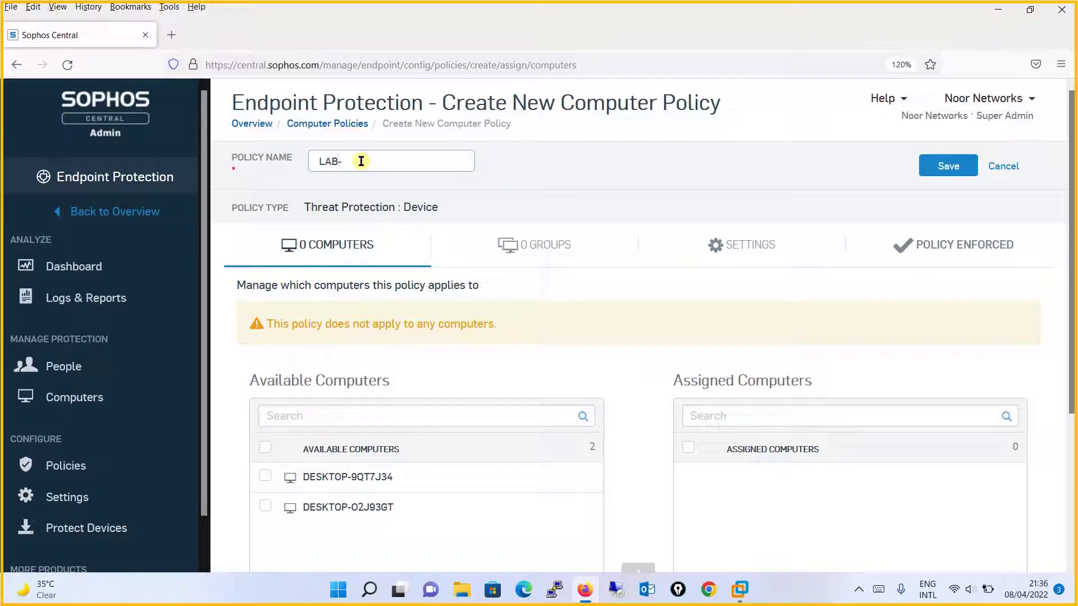
{"action": "type", "text": "Threat "}
{"action": "type", "text": "Protection"}
{"action": "left_click", "coordinate": [370, 247]}
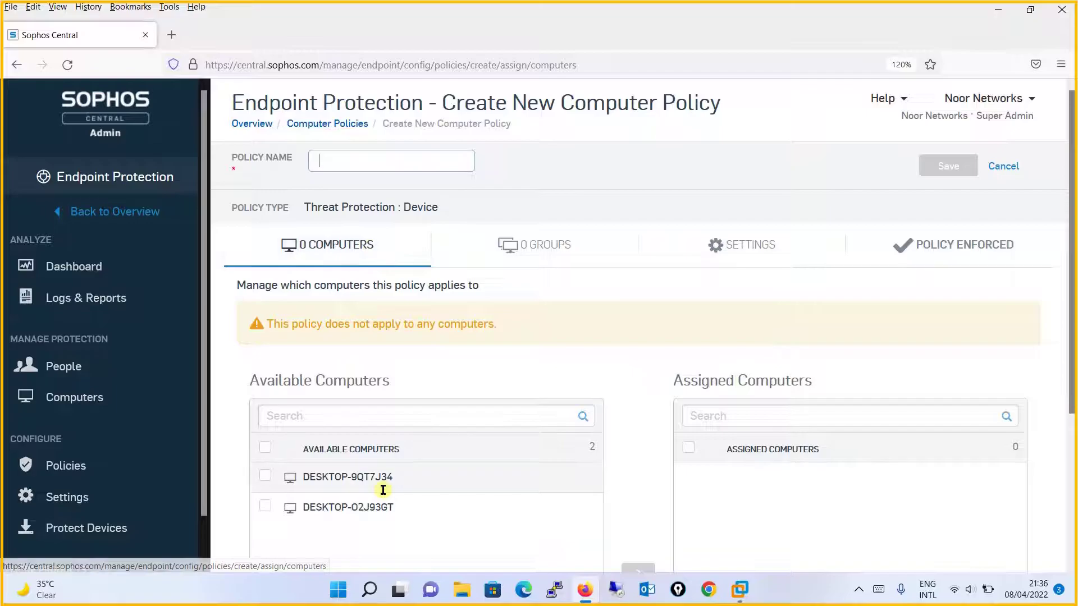
{"action": "left_click", "coordinate": [265, 450]}
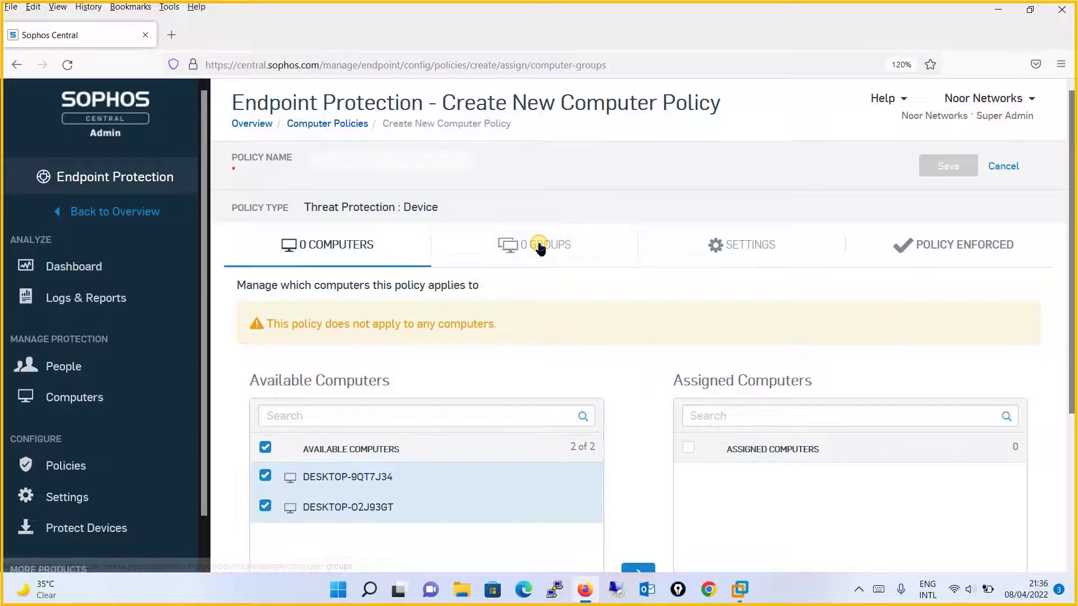
{"action": "left_click", "coordinate": [540, 247]}
{"action": "left_click_drag", "start_coordinate": [1069, 184], "coordinate": [1070, 279]}
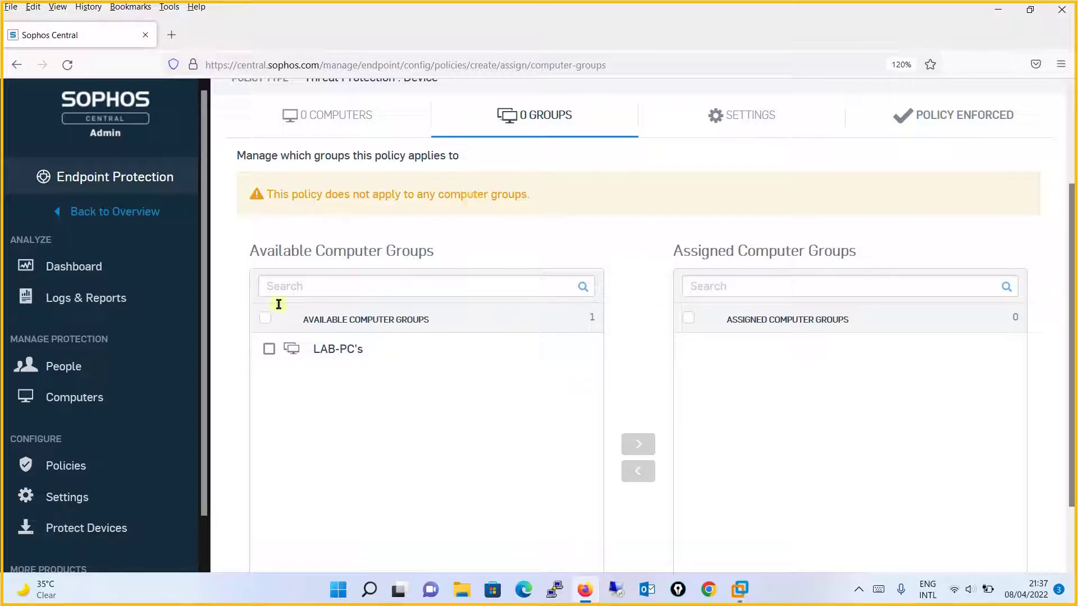
{"action": "left_click", "coordinate": [366, 125]}
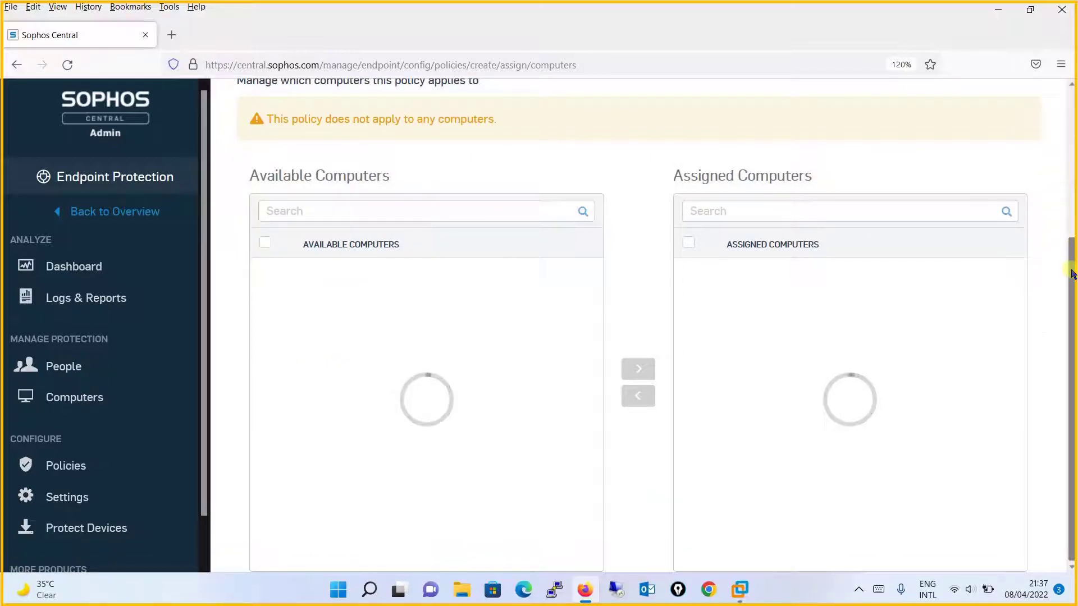
{"action": "left_click_drag", "start_coordinate": [1072, 277], "coordinate": [1072, 272]}
{"action": "left_click_drag", "start_coordinate": [1070, 264], "coordinate": [1071, 230]}
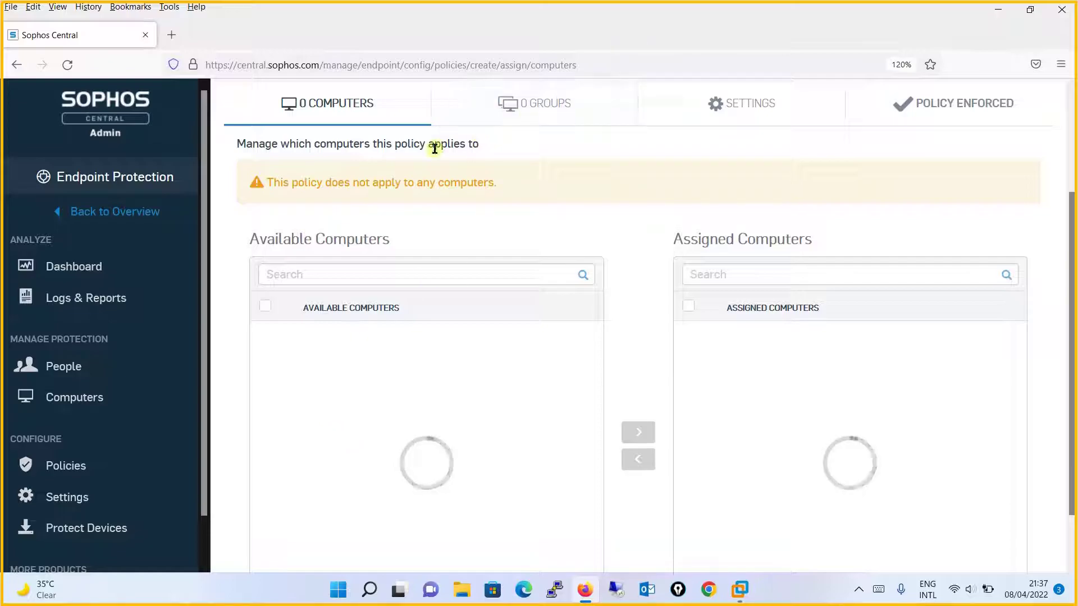
- Assign the computer group LAB-PC's to the new threat protection policy
{"action": "left_click", "coordinate": [516, 105]}
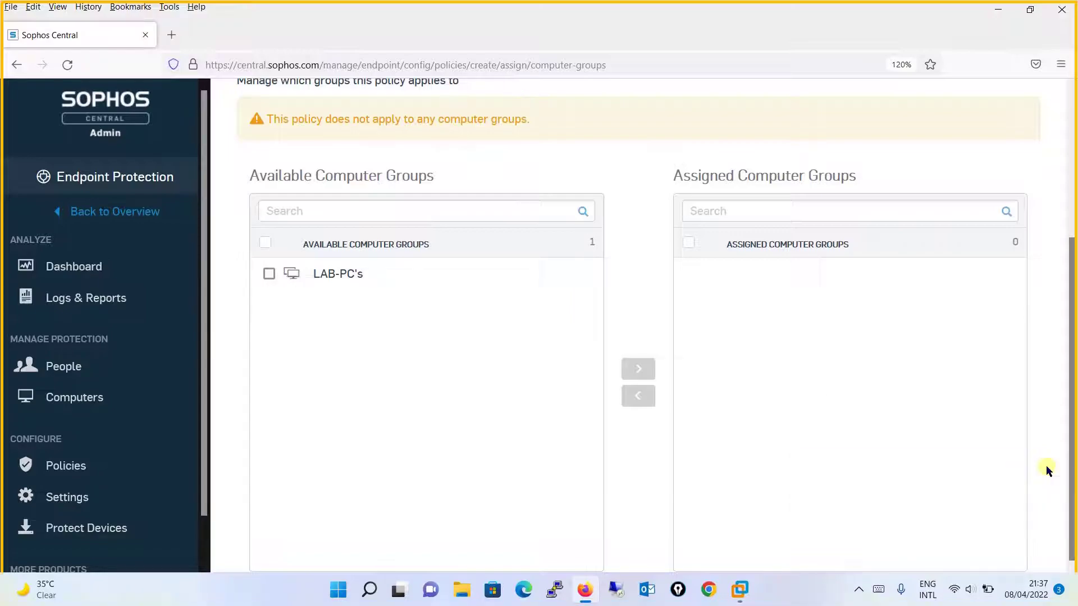
{"action": "left_click", "coordinate": [269, 273]}
{"action": "left_click", "coordinate": [646, 366]}
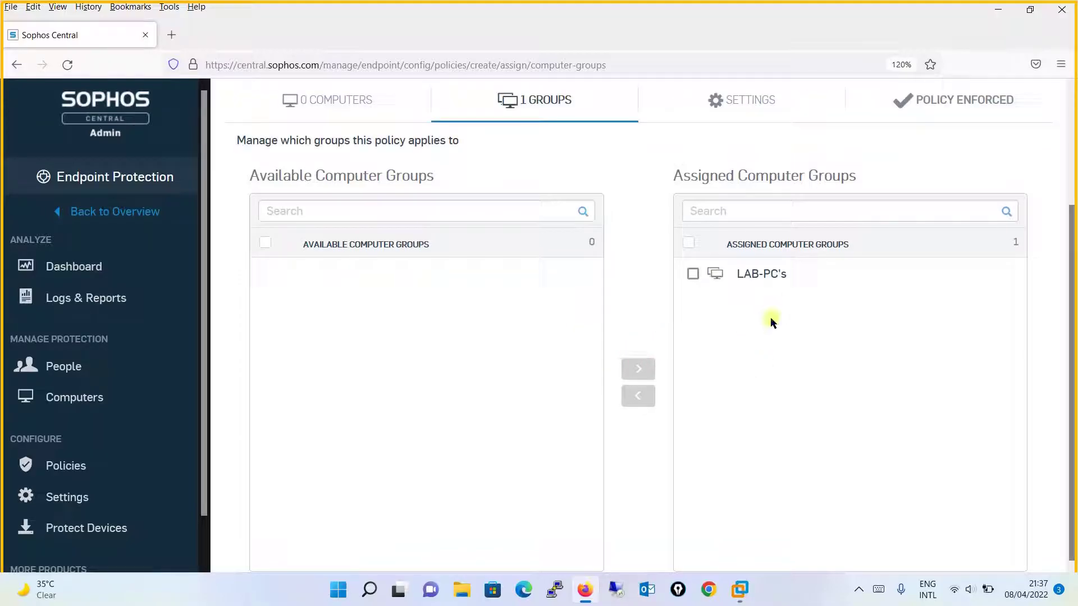
- Examine the new policy's recommended settings for Live Protection, Deep Learning, Real-time Scanning, Remediation and Runtime Protection
{"action": "left_click_drag", "start_coordinate": [1072, 258], "coordinate": [1053, 149]}
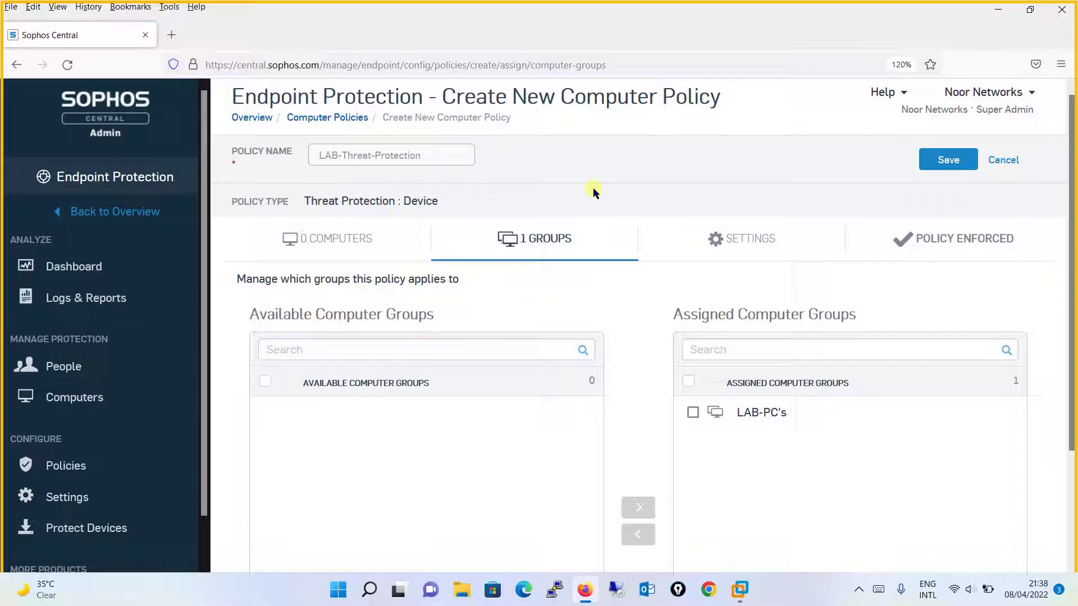
{"action": "left_click", "coordinate": [751, 241]}
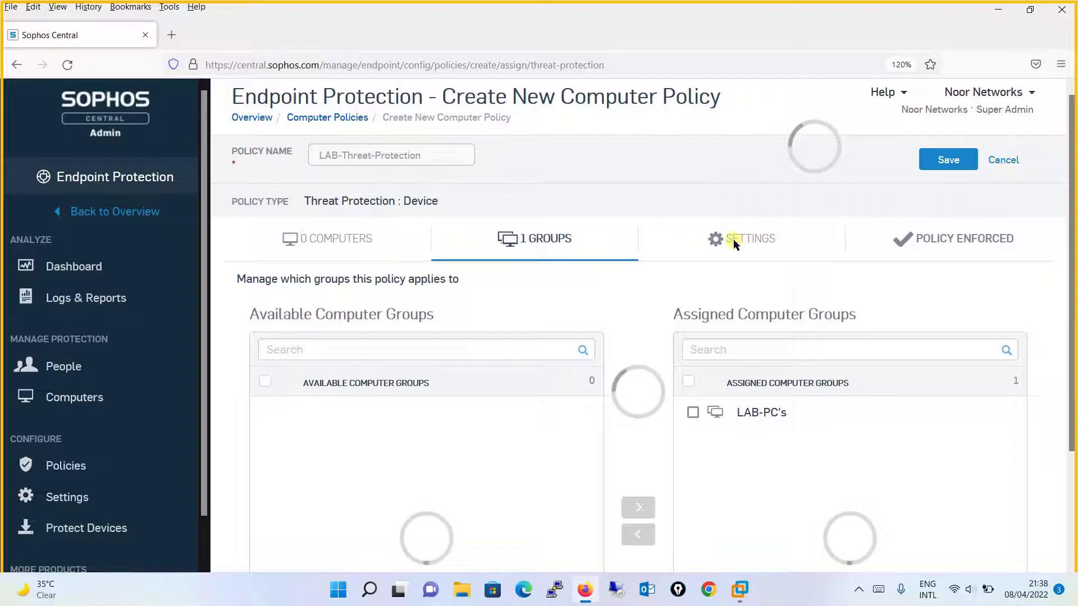
{"action": "left_click_drag", "start_coordinate": [1072, 312], "coordinate": [1066, 132]}
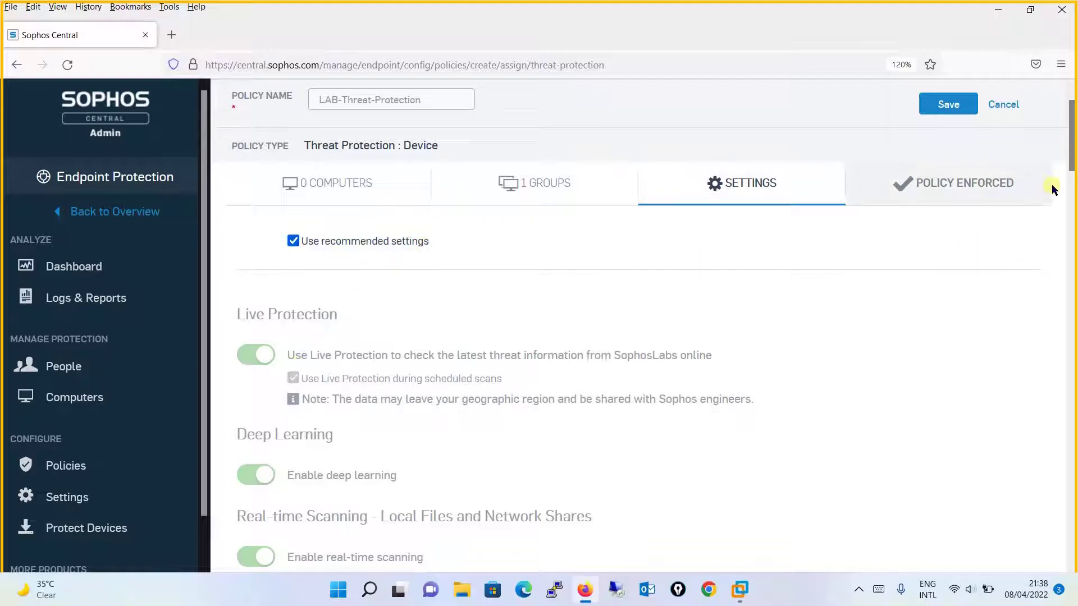
{"action": "left_click_drag", "start_coordinate": [1071, 142], "coordinate": [1072, 156]}
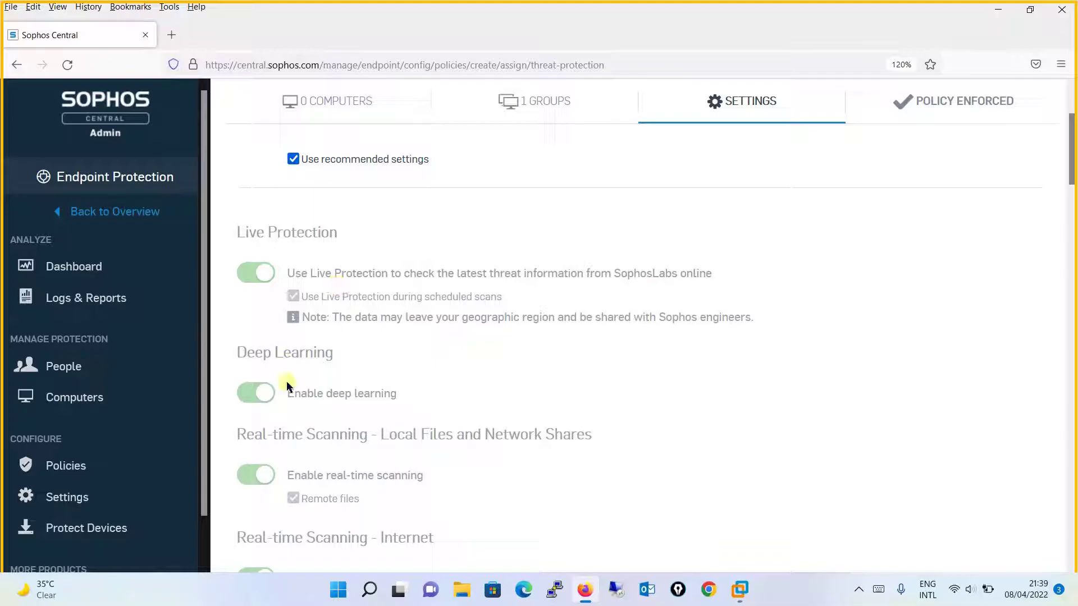
{"action": "scroll", "coordinate": [1074, 165], "scroll_direction": "down", "scroll_amount": 2}
{"action": "scroll", "coordinate": [1073, 166], "scroll_direction": "up", "scroll_amount": 2}
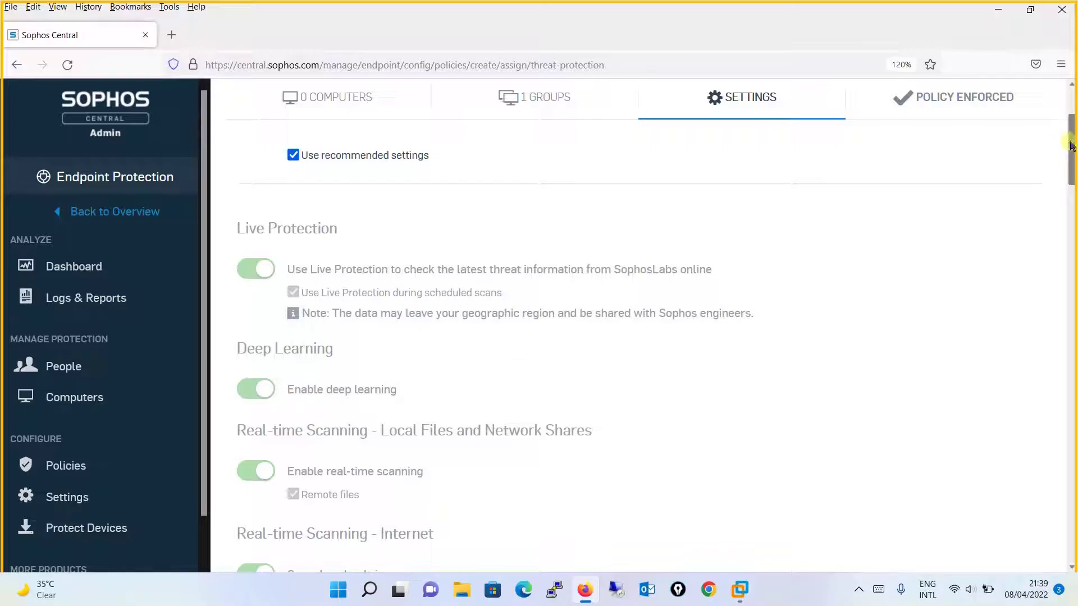
{"action": "scroll", "coordinate": [1070, 163], "scroll_direction": "down", "scroll_amount": 3}
{"action": "left_click_drag", "start_coordinate": [1069, 163], "coordinate": [1069, 164]}
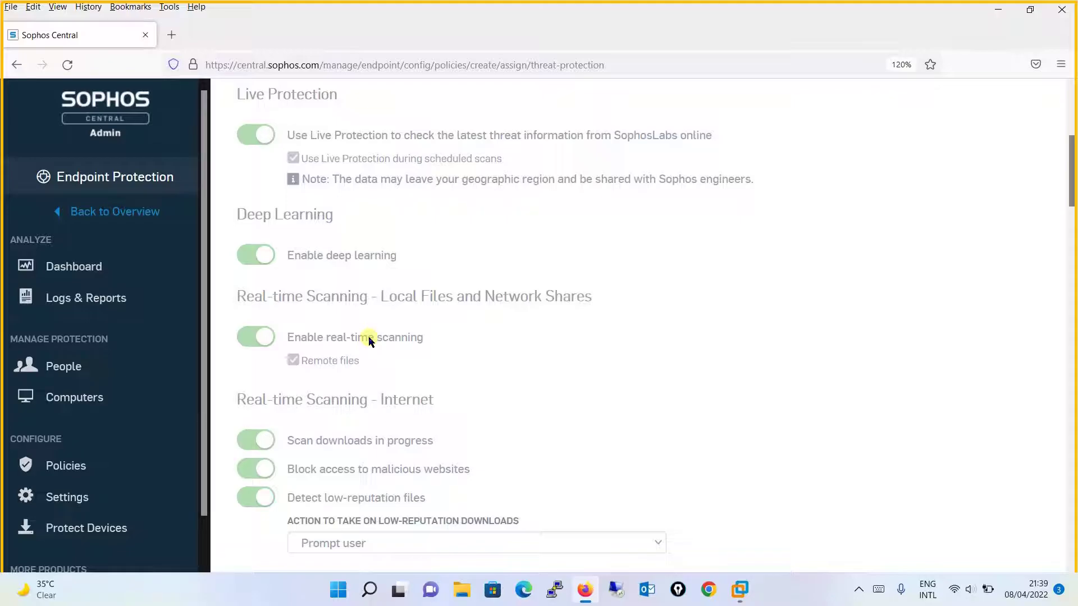
{"action": "scroll", "coordinate": [368, 337], "scroll_direction": "down", "scroll_amount": 3}
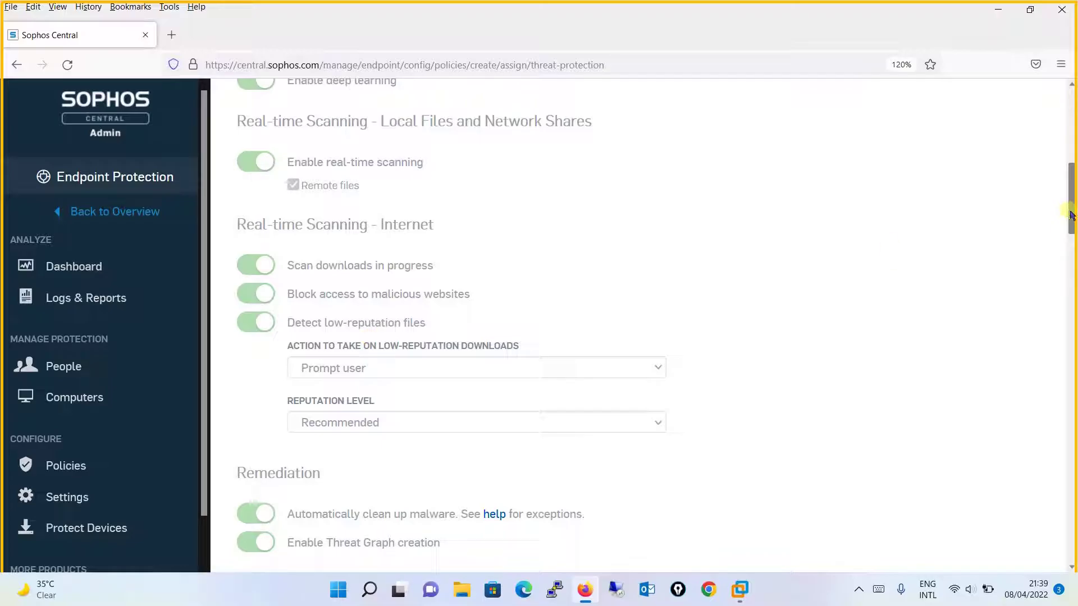
{"action": "left_click_drag", "start_coordinate": [1070, 218], "coordinate": [1068, 274]}
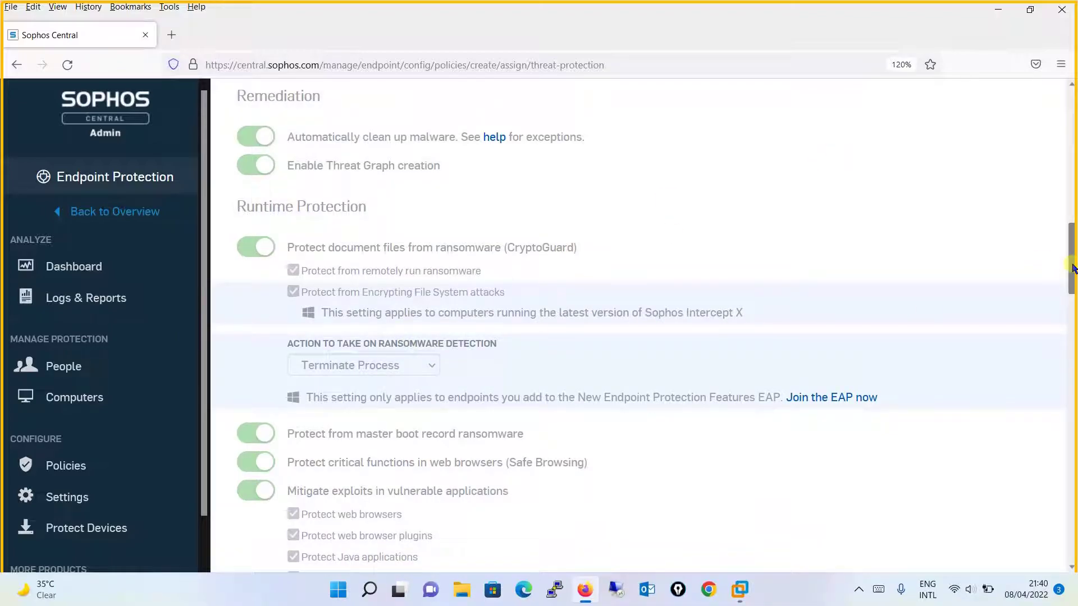
{"action": "left_click_drag", "start_coordinate": [1073, 268], "coordinate": [1053, 236]}
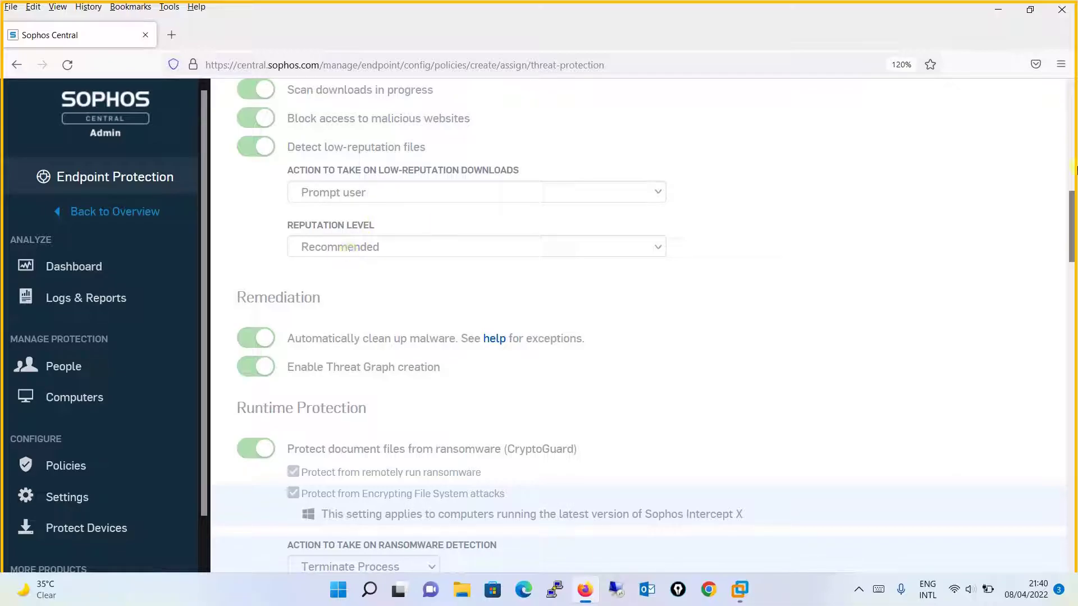
{"action": "scroll", "coordinate": [1070, 172], "scroll_direction": "up", "scroll_amount": 3}
{"action": "scroll", "coordinate": [1069, 168], "scroll_direction": "up", "scroll_amount": 5}
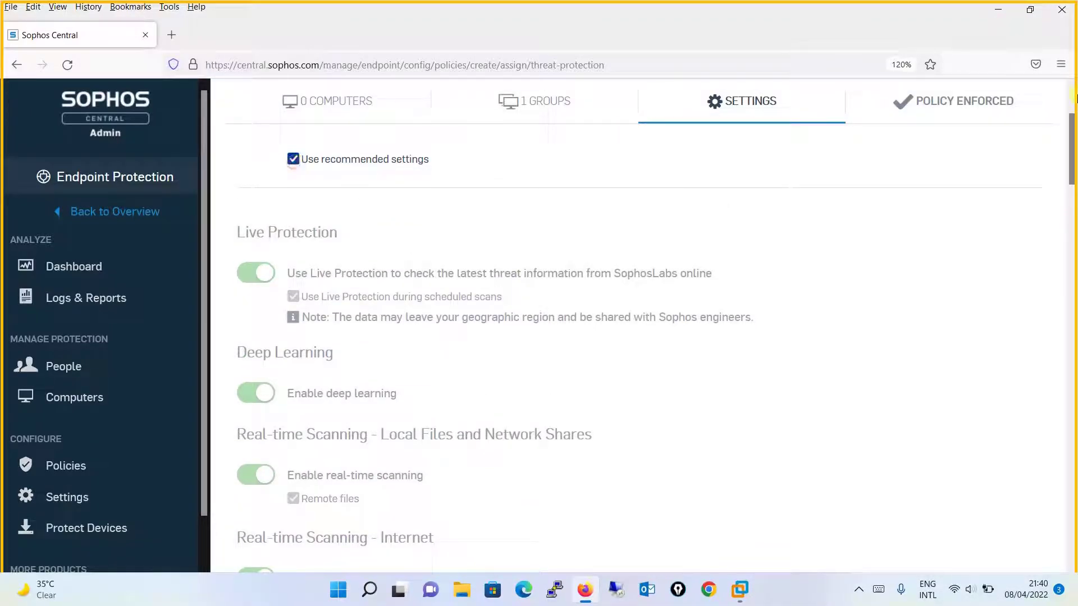
- Turn off the recommended settings to inspect the Reputation Level choices, and restore the recommended settings
{"action": "left_click", "coordinate": [294, 160]}
{"action": "scroll", "coordinate": [1071, 180], "scroll_direction": "down", "scroll_amount": 5}
{"action": "scroll", "coordinate": [1071, 180], "scroll_direction": "down", "scroll_amount": 1}
{"action": "scroll", "coordinate": [412, 420], "scroll_direction": "up", "scroll_amount": 1}
{"action": "left_click", "coordinate": [420, 470]}
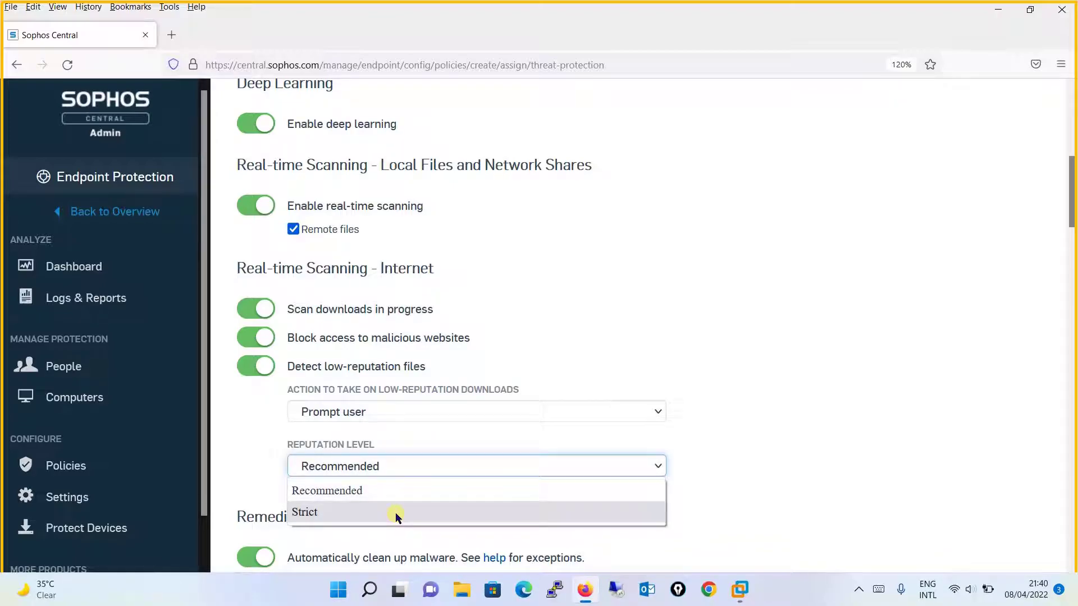
{"action": "left_click", "coordinate": [791, 349]}
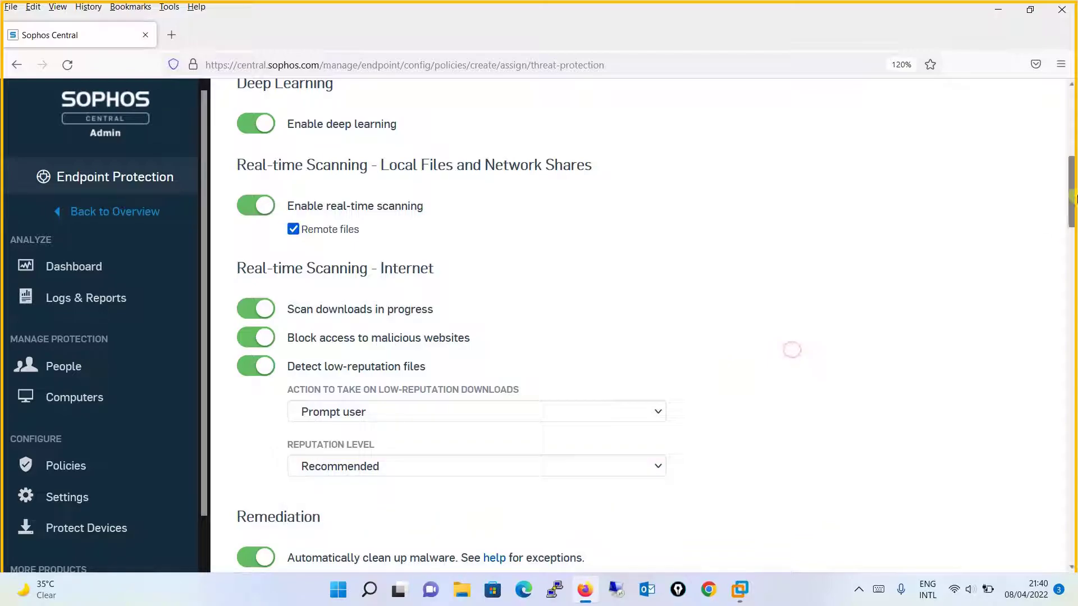
{"action": "left_click_drag", "start_coordinate": [1072, 196], "coordinate": [1061, 144]}
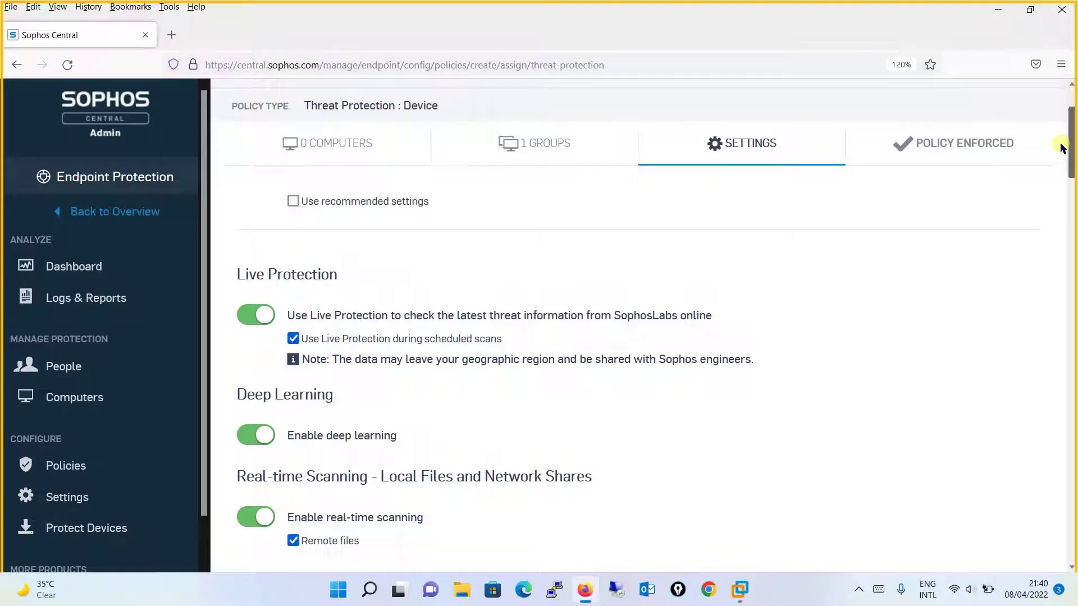
{"action": "left_click", "coordinate": [294, 201]}
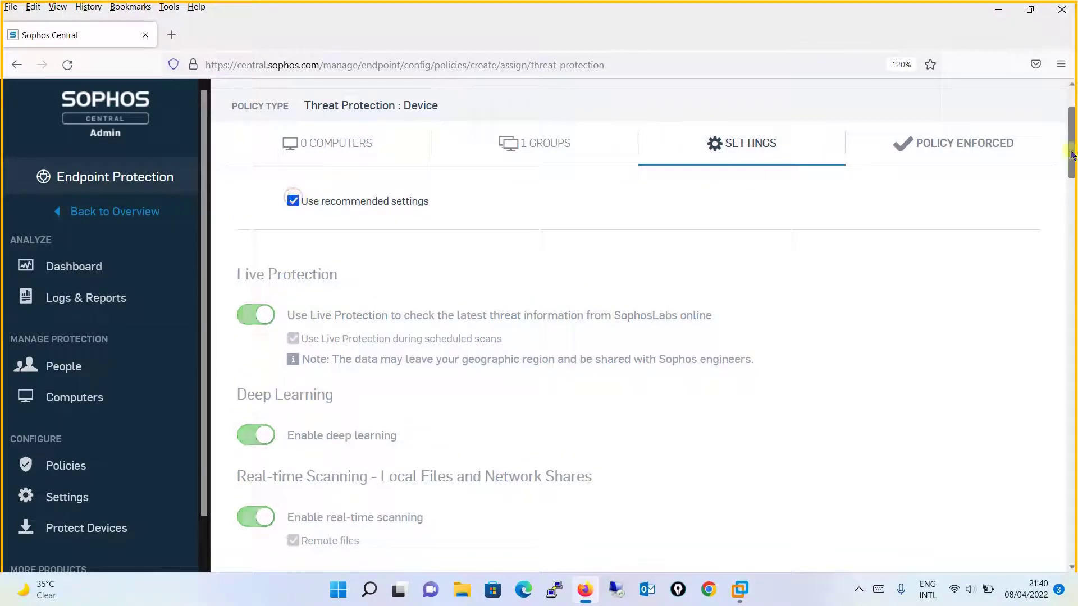
- Allow computers to isolate themselves on red health in the policy's Device Isolation settings
{"action": "left_click_drag", "start_coordinate": [1072, 163], "coordinate": [1074, 241]}
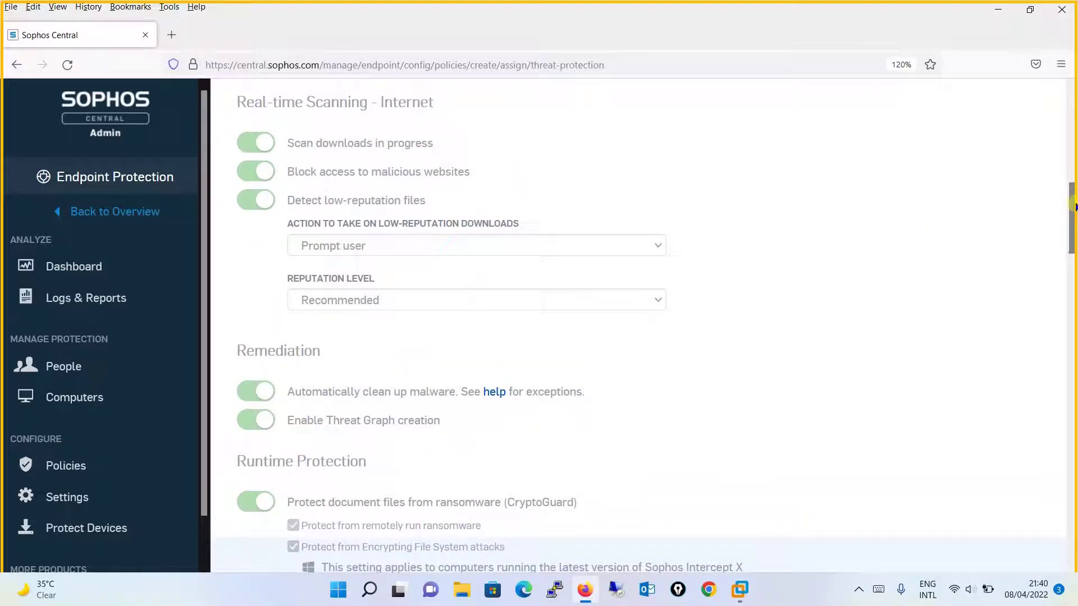
{"action": "left_click_drag", "start_coordinate": [1069, 202], "coordinate": [1062, 252]}
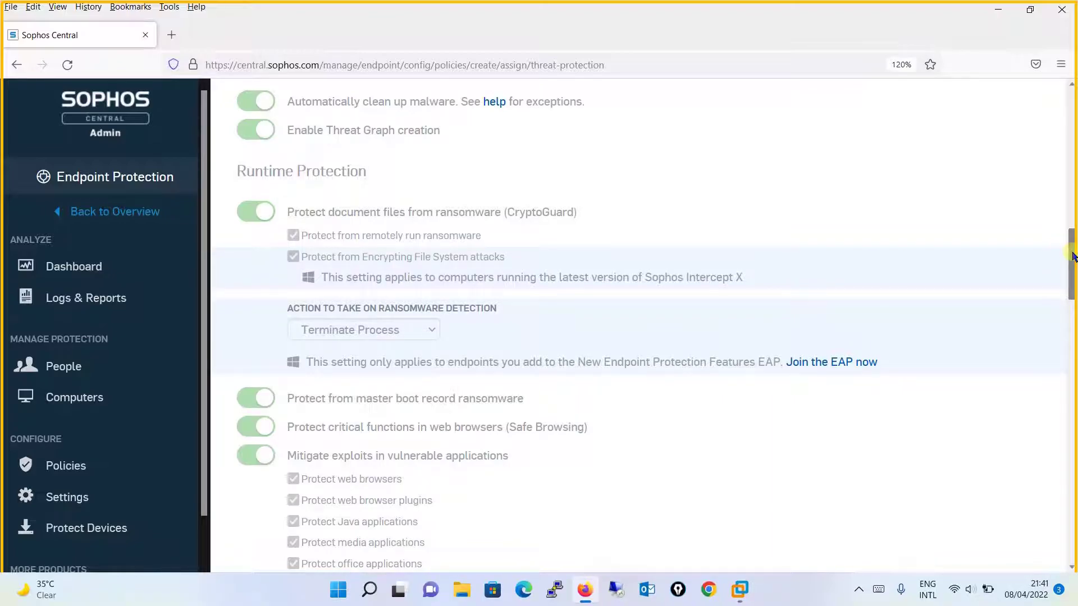
{"action": "left_click_drag", "start_coordinate": [1071, 253], "coordinate": [1073, 431]}
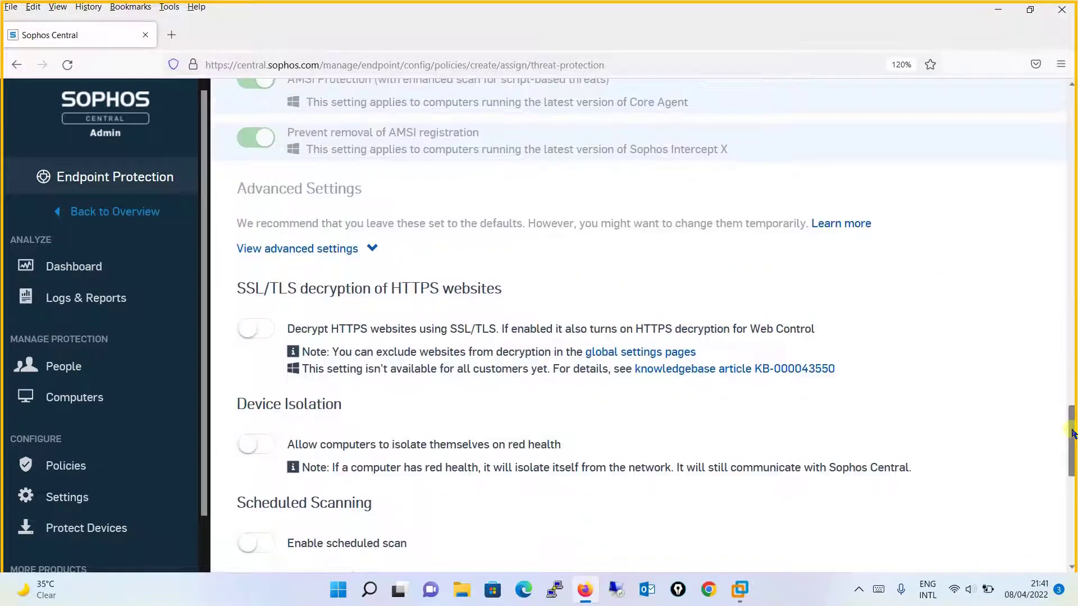
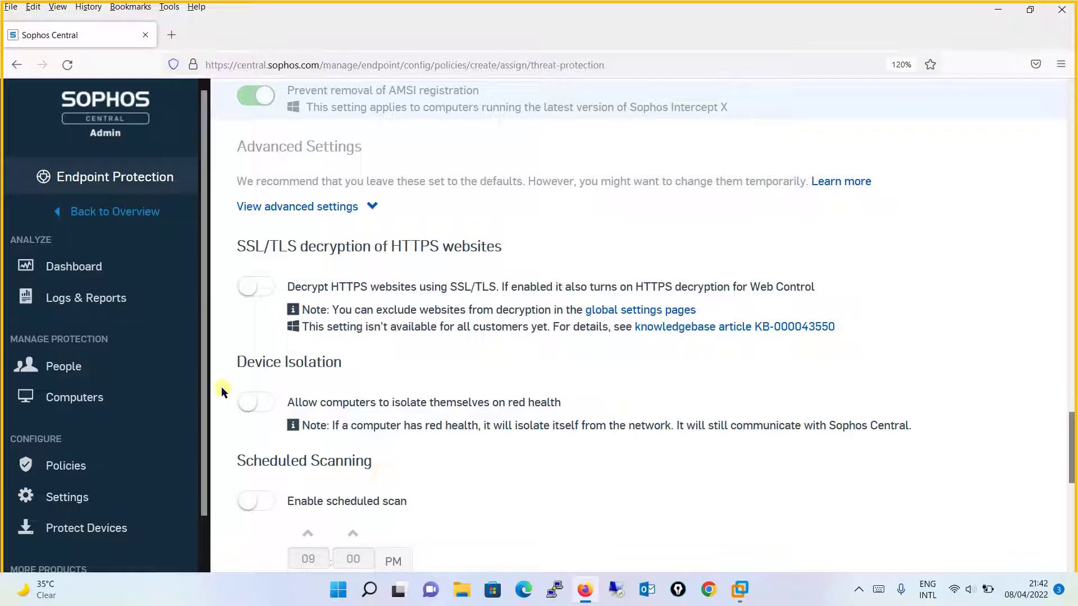
{"action": "left_click", "coordinate": [259, 402]}
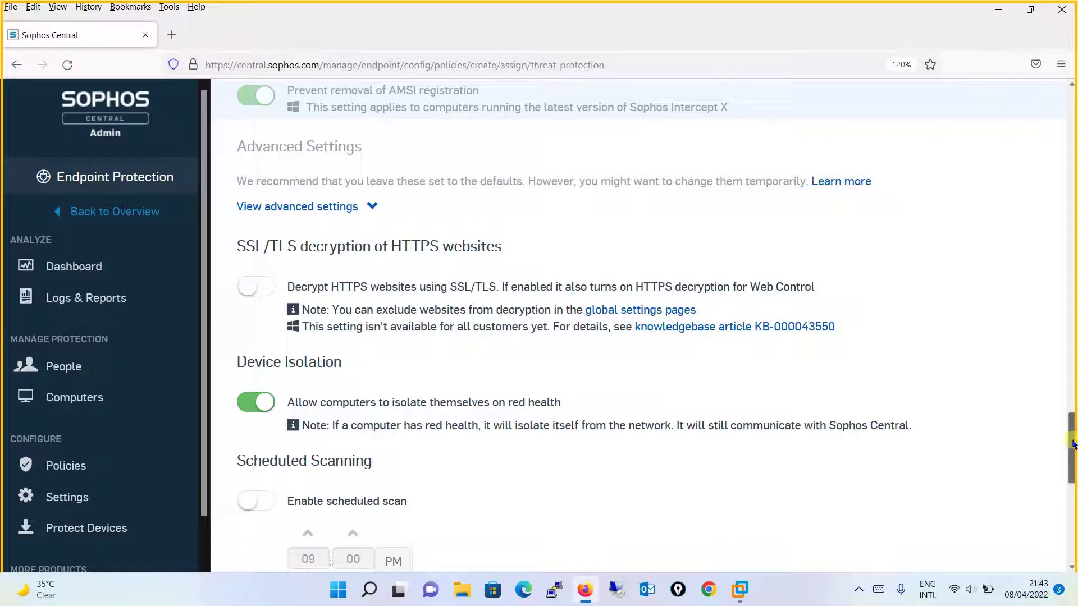
- Enable scheduled scanning on every day from Sunday to Saturday, with deep scanning inside archive files
{"action": "scroll", "coordinate": [1071, 480], "scroll_direction": "down", "scroll_amount": 4}
{"action": "scroll", "coordinate": [1071, 480], "scroll_direction": "up", "scroll_amount": 1}
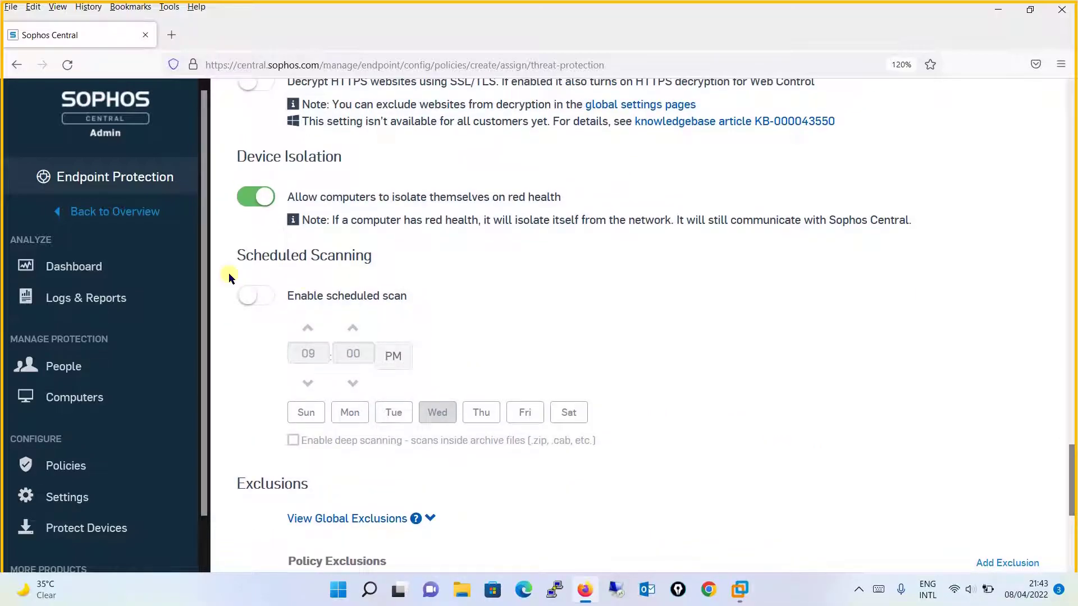
{"action": "left_click", "coordinate": [269, 297]}
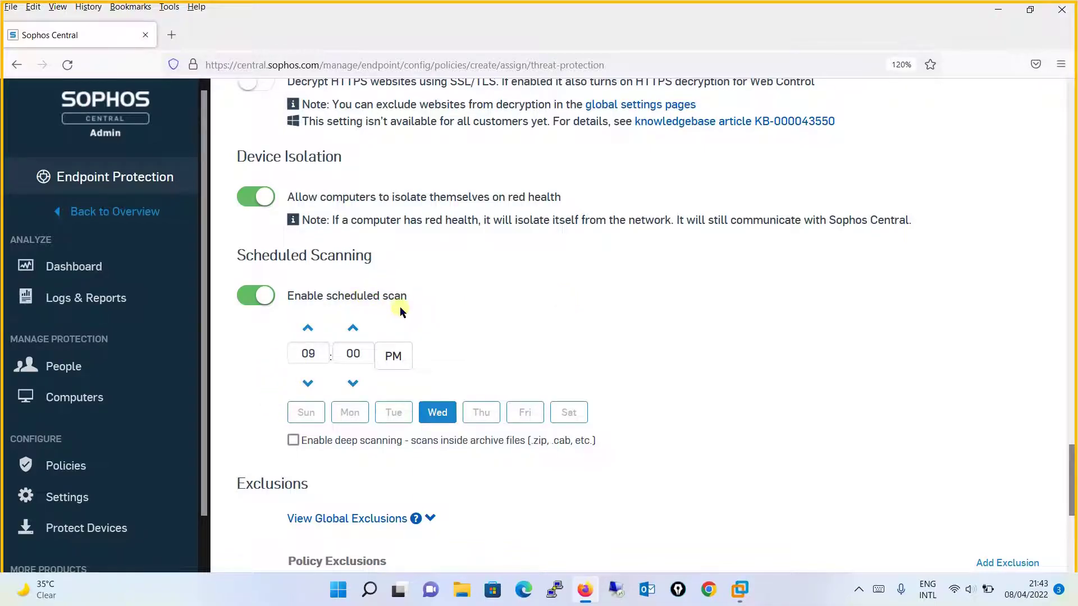
{"action": "left_click", "coordinate": [307, 413]}
{"action": "left_click", "coordinate": [351, 415]}
{"action": "left_click", "coordinate": [405, 416]}
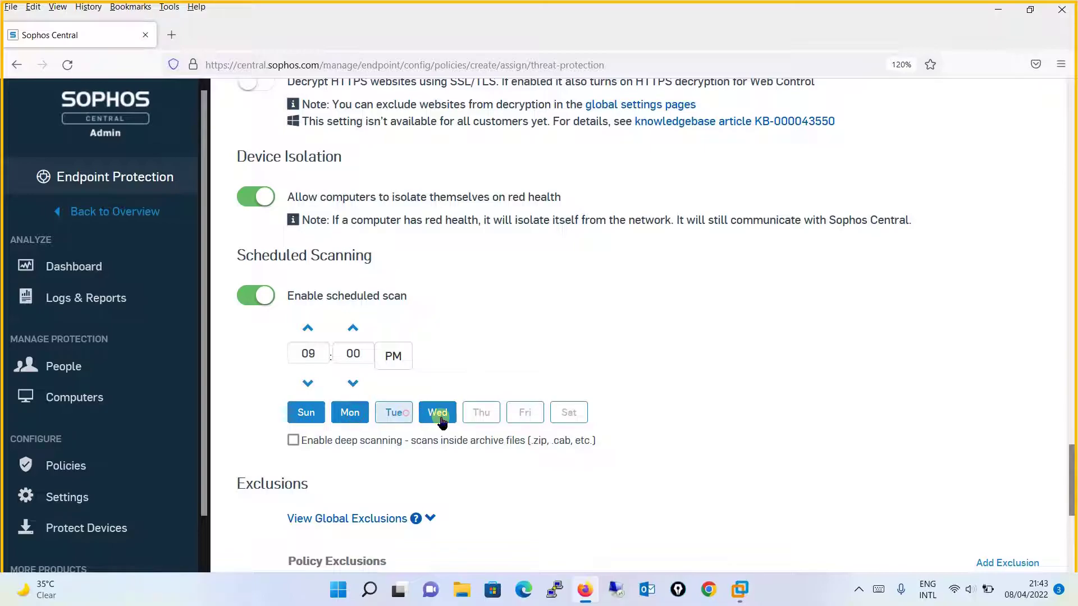
{"action": "left_click", "coordinate": [483, 414]}
{"action": "left_click", "coordinate": [529, 414]}
{"action": "left_click", "coordinate": [579, 418]}
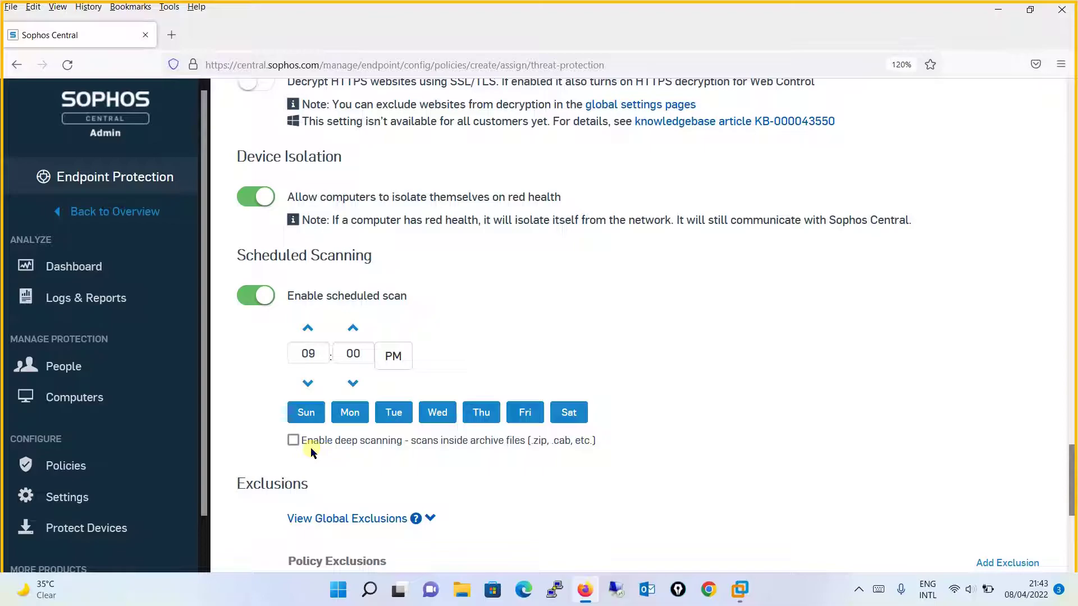
{"action": "left_click", "coordinate": [293, 441]}
- Review the exclusion types offered for a new policy exclusion, and close the form without adding one
{"action": "scroll", "coordinate": [1074, 466], "scroll_direction": "down", "scroll_amount": 1}
{"action": "left_click_drag", "start_coordinate": [1073, 466], "coordinate": [1073, 502]}
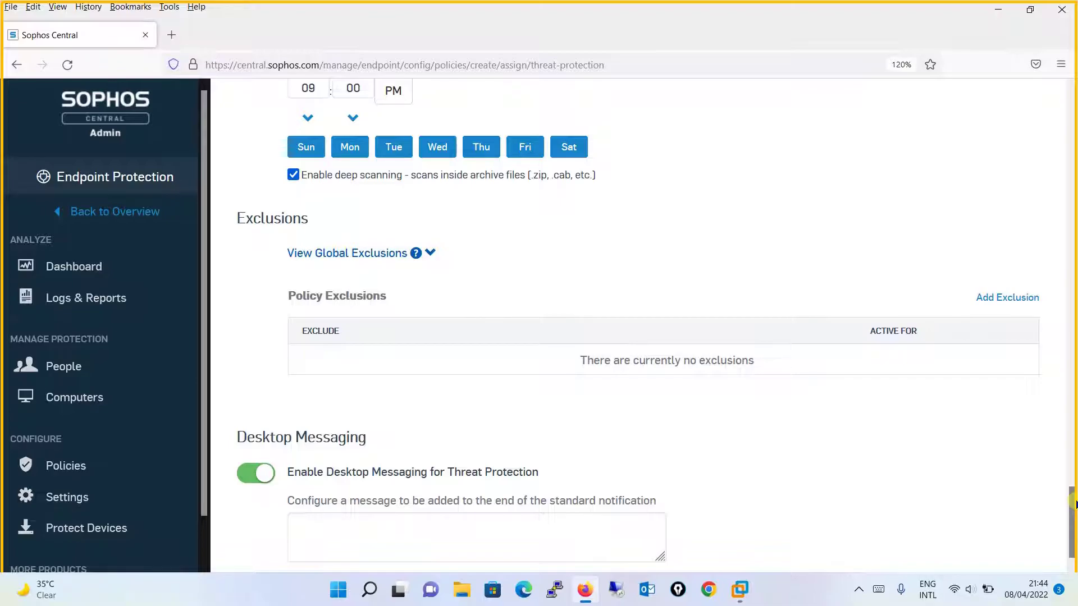
{"action": "left_click", "coordinate": [1017, 300]}
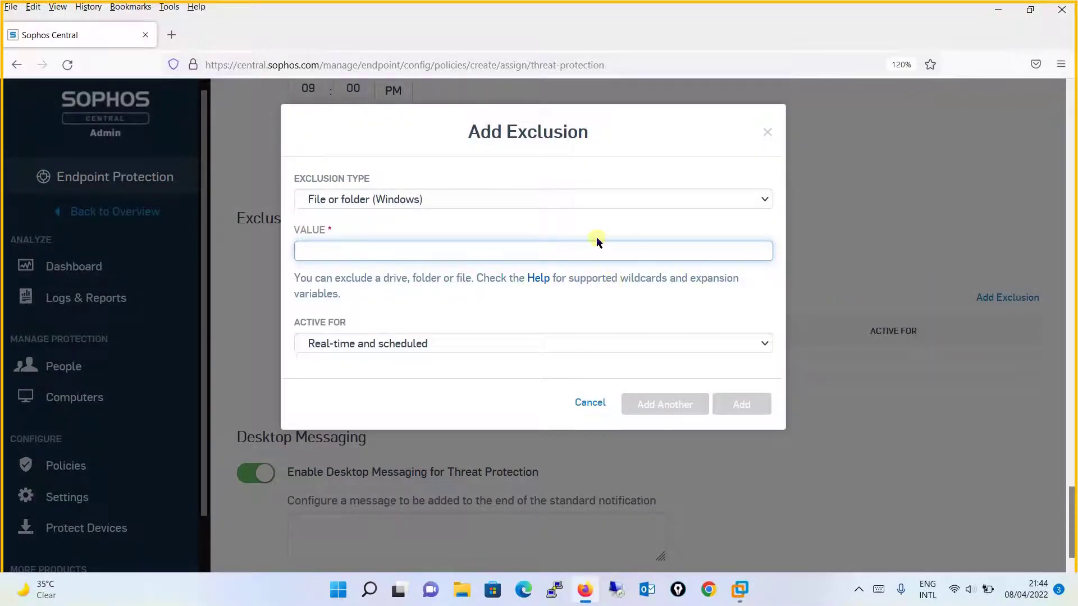
{"action": "left_click", "coordinate": [640, 206]}
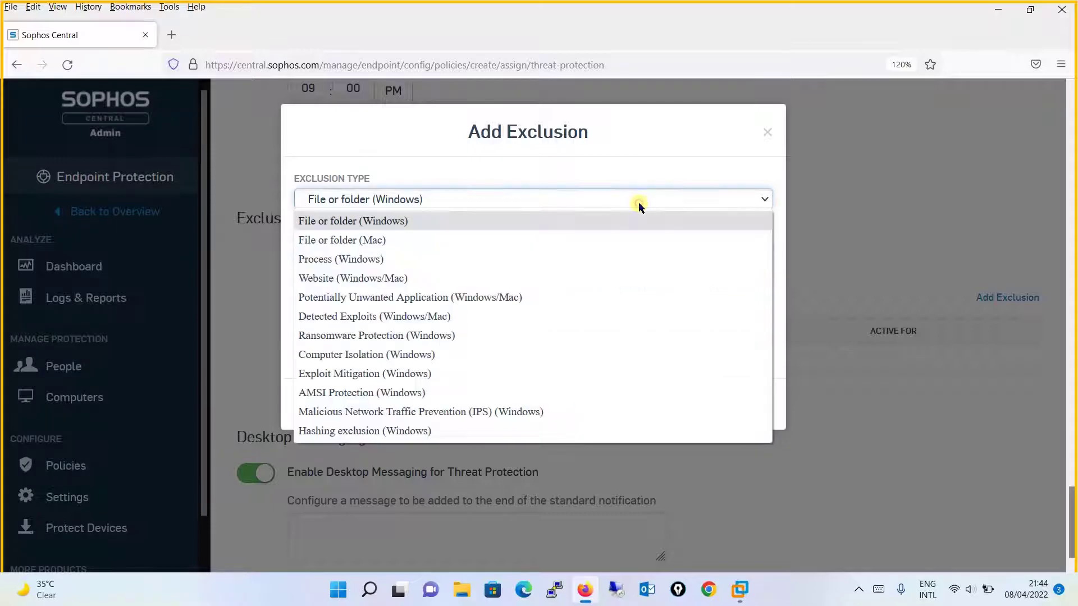
{"action": "left_click", "coordinate": [638, 202]}
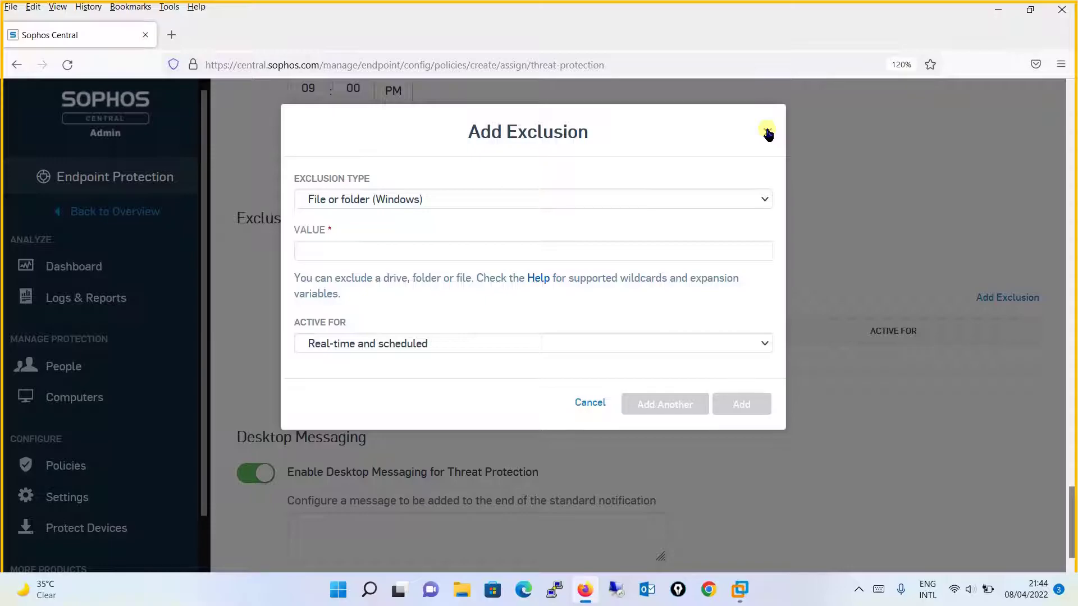
{"action": "key", "text": "Escape"}
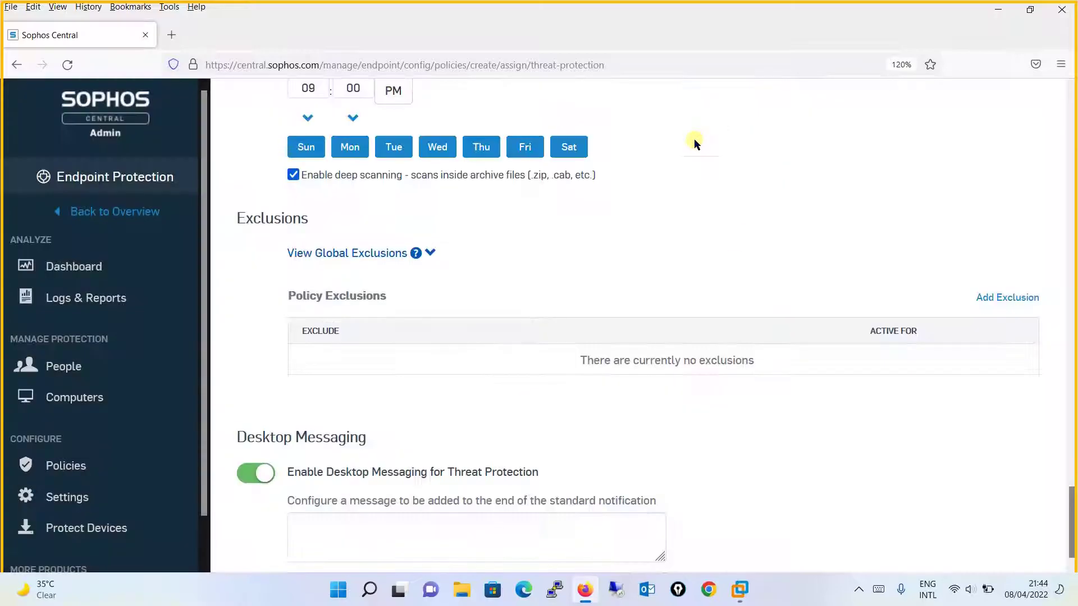
- Inspect the Exploit Mitigation (Windows) and Detected Exploits (Windows/Mac) exclusion options, and close the form without adding an exclusion
{"action": "left_click", "coordinate": [1001, 302]}
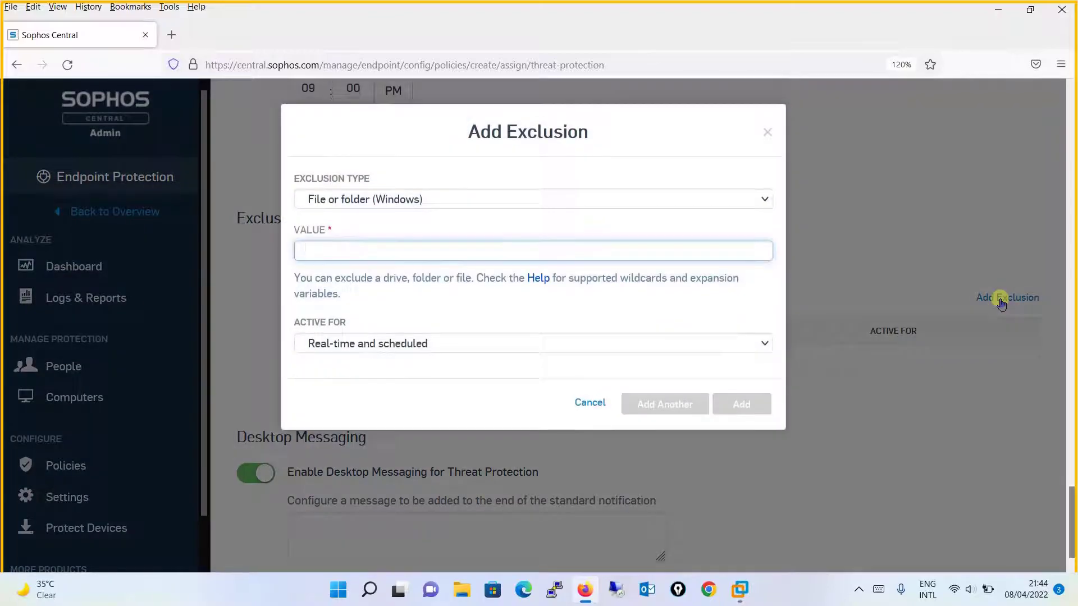
{"action": "left_click", "coordinate": [673, 199]}
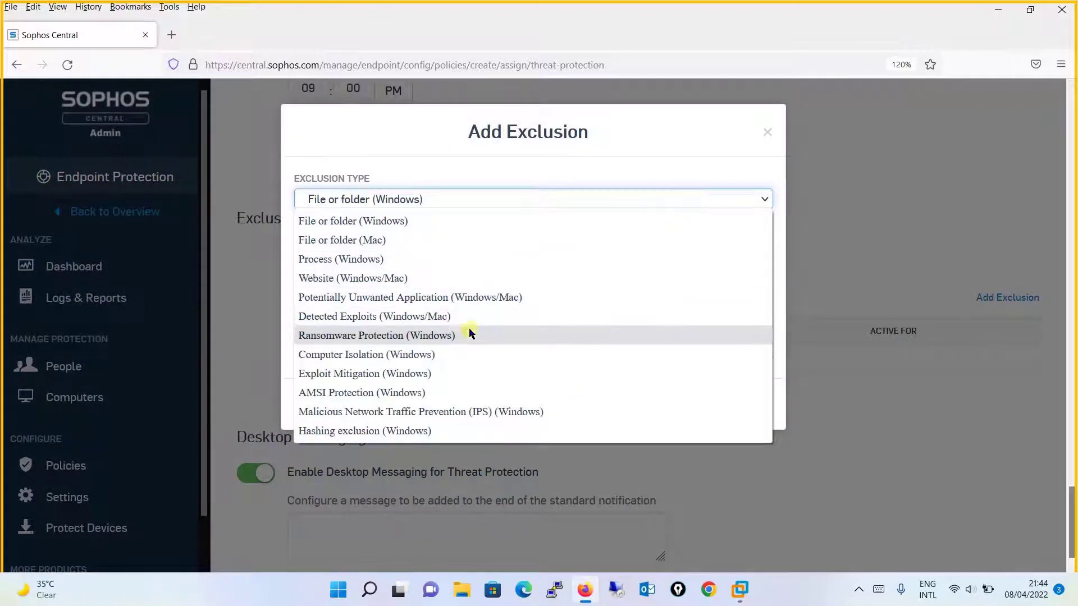
{"action": "left_click", "coordinate": [425, 375]}
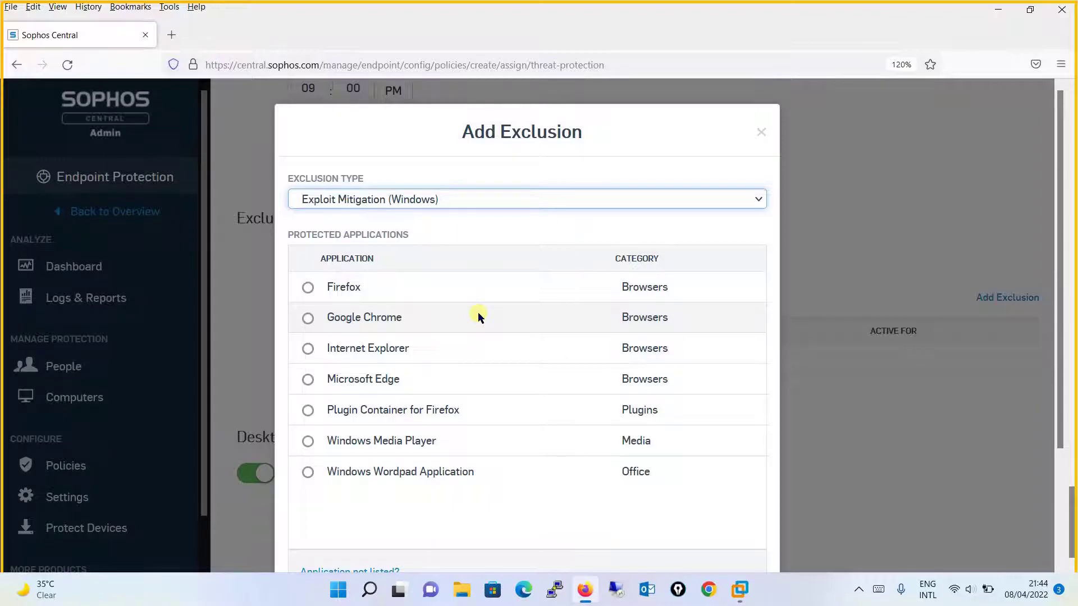
{"action": "left_click", "coordinate": [558, 199]}
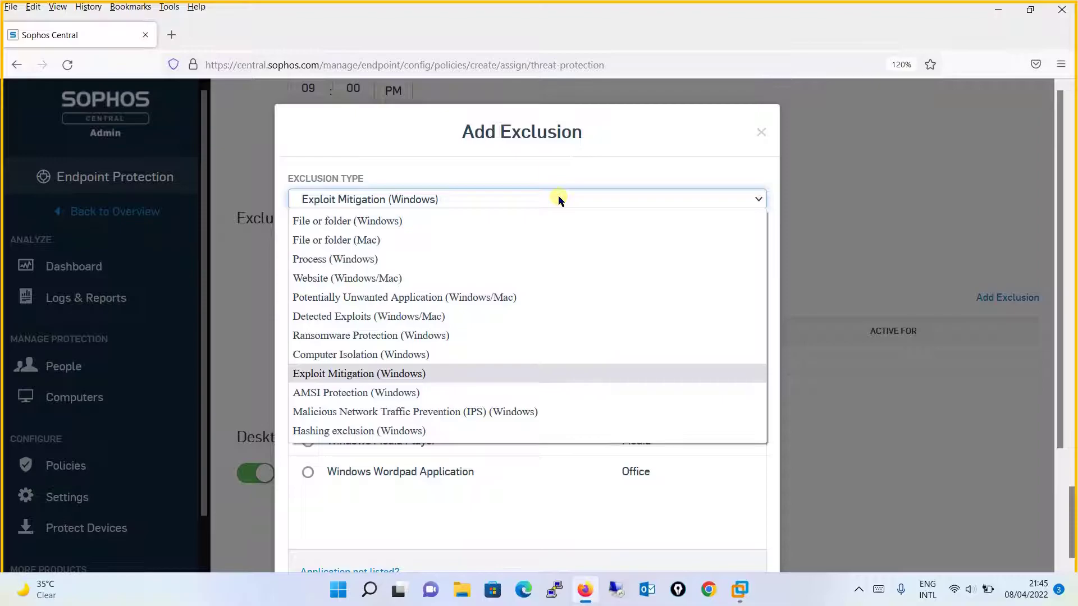
{"action": "left_click", "coordinate": [379, 317]}
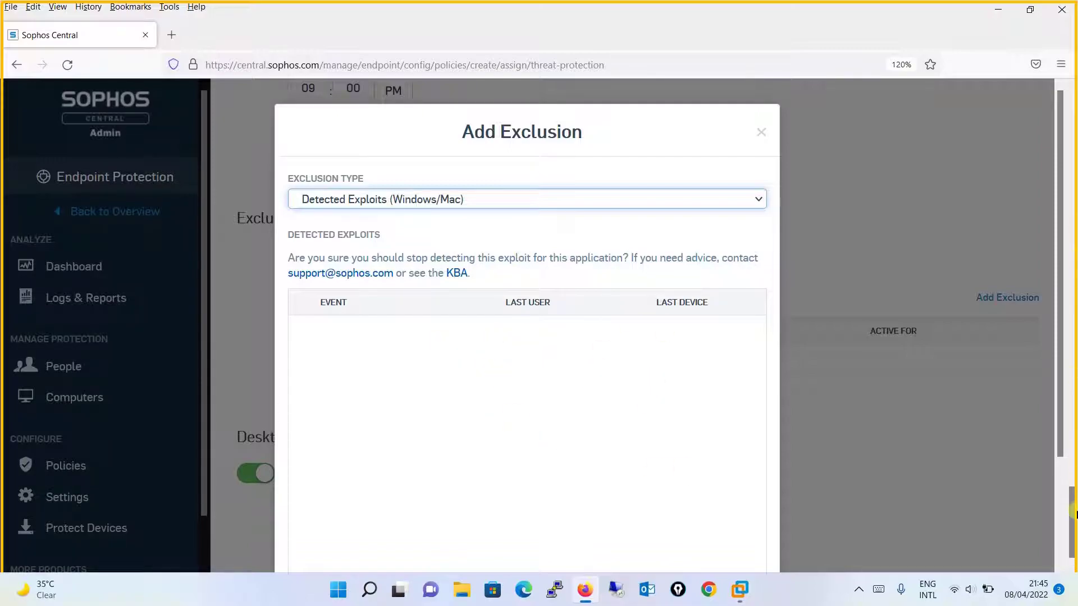
{"action": "left_click_drag", "start_coordinate": [1061, 447], "coordinate": [1039, 447]}
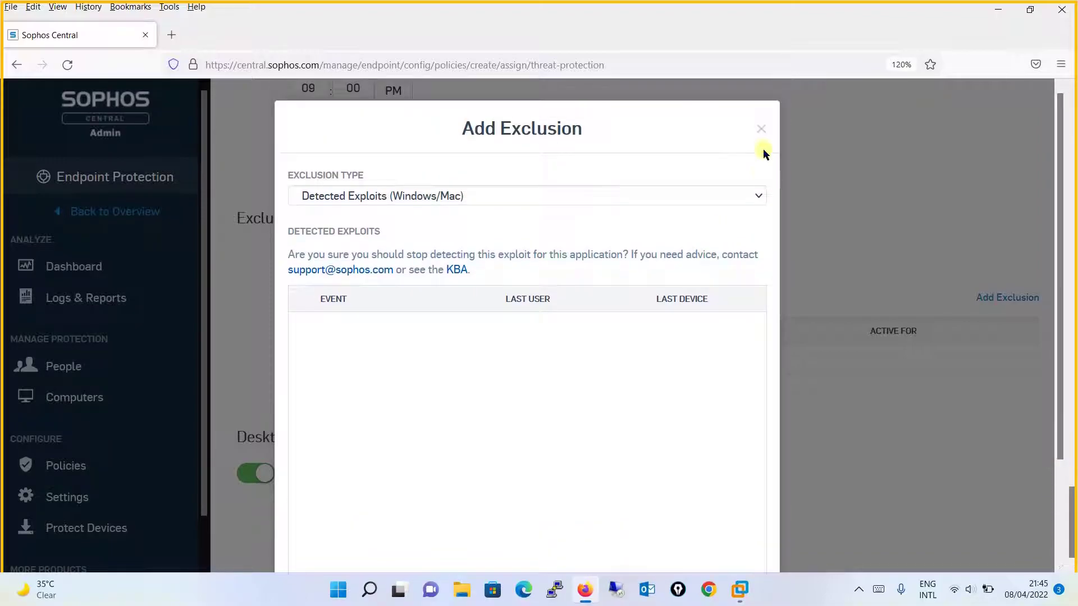
{"action": "left_click", "coordinate": [763, 130]}
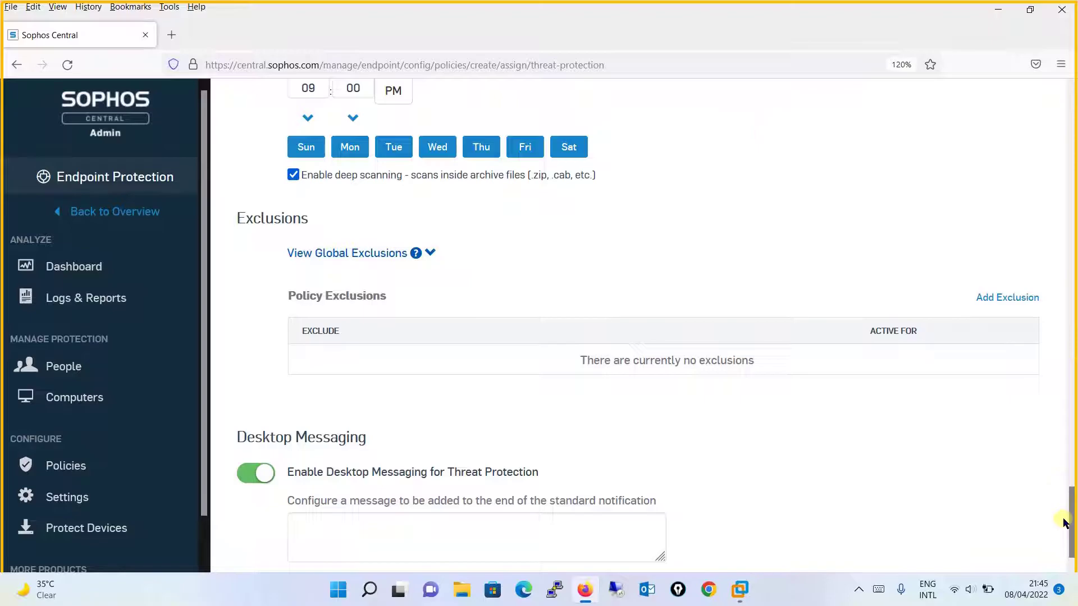
- Set the Desktop Messaging text to "This is blocked due to Threat Protection Policy of your Organization"
{"action": "left_click", "coordinate": [1070, 564]}
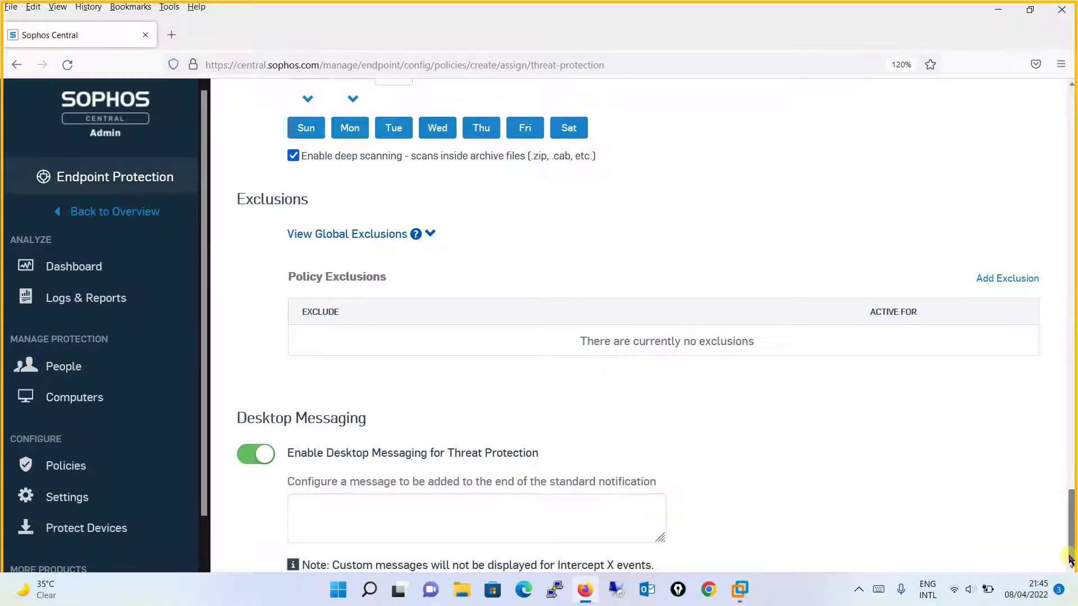
{"action": "left_click", "coordinate": [426, 527]}
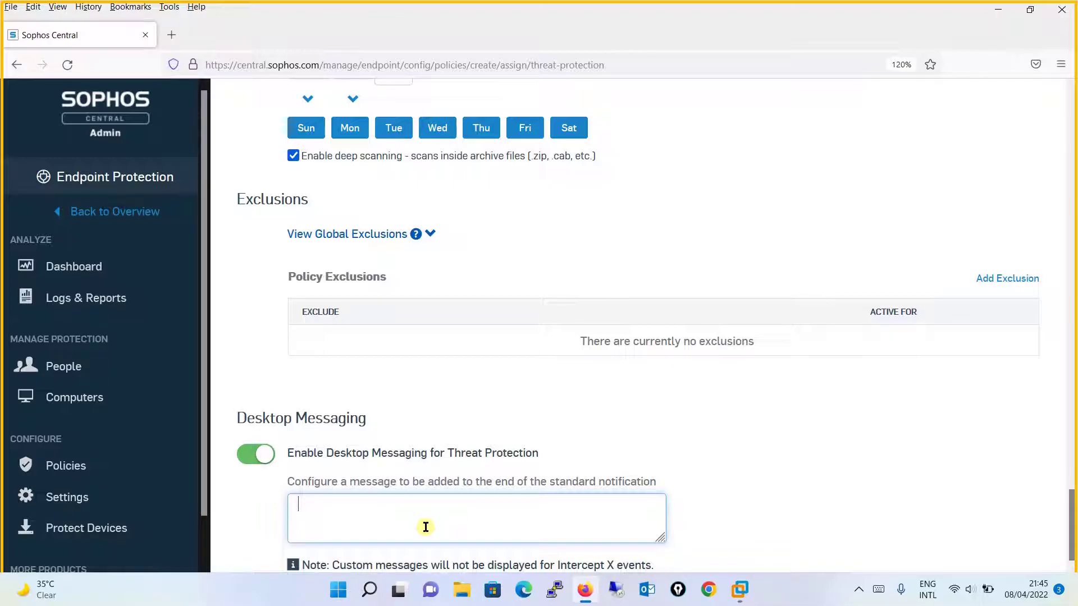
{"action": "type", "text": "This "}
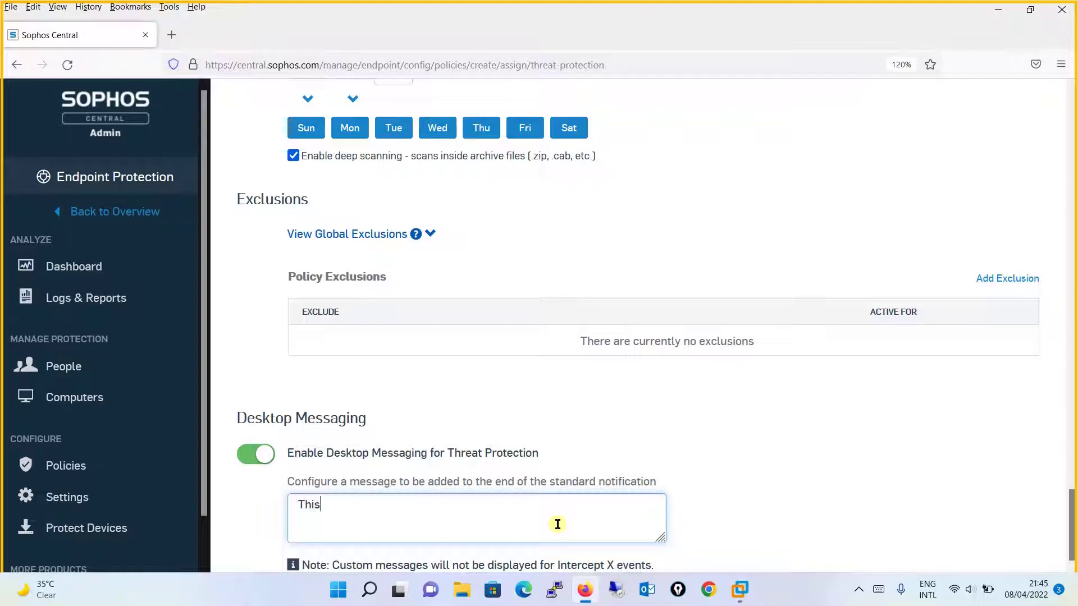
{"action": "type", "text": "is blocked due to Th"}
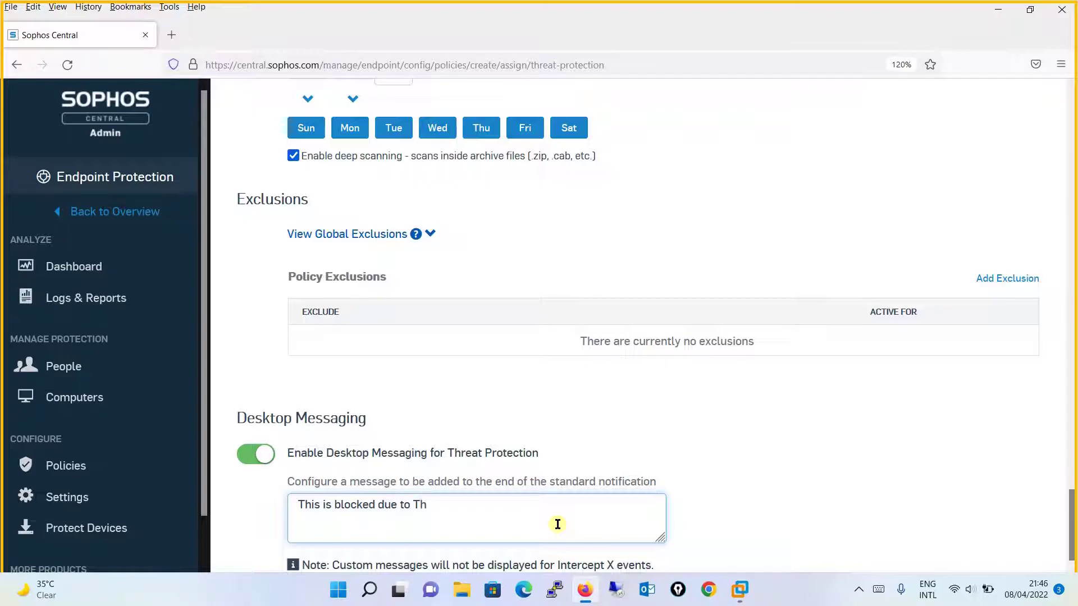
{"action": "type", "text": "reat Protection Policy o"}
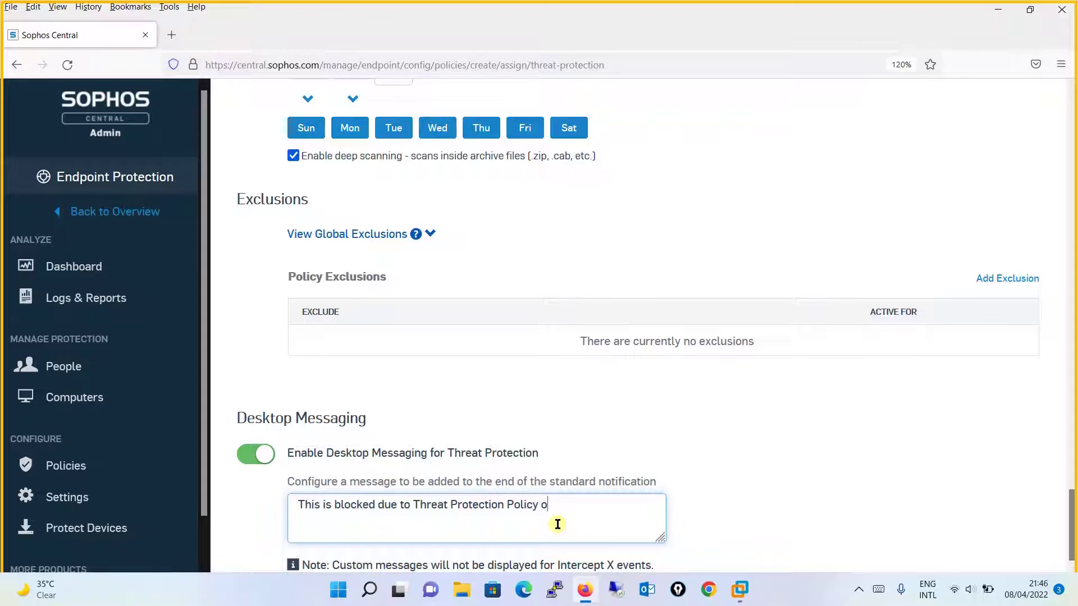
{"action": "type", "text": "f your Organization"}
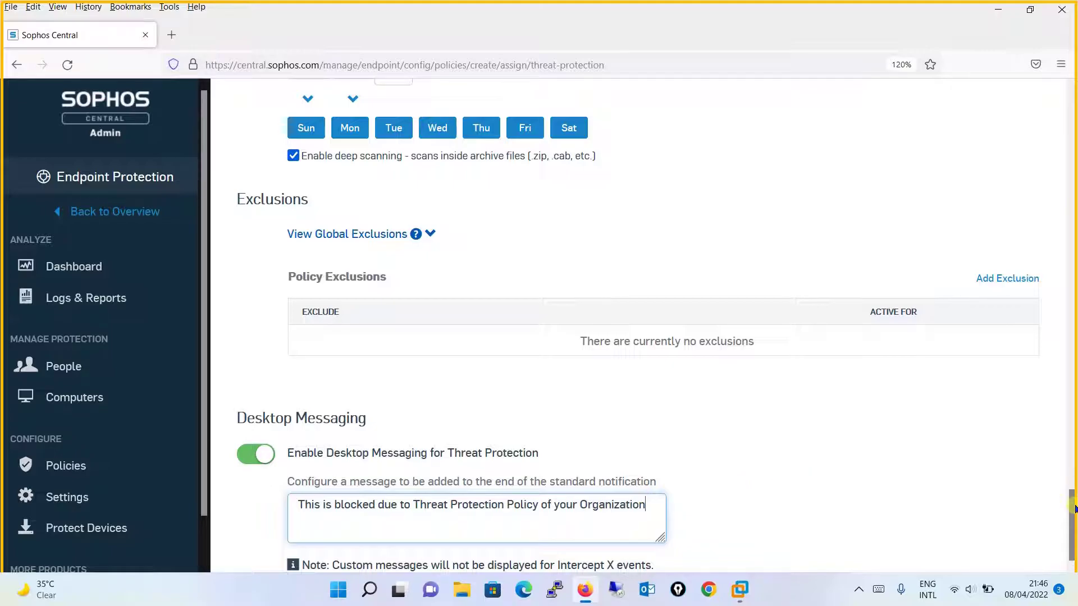
- Try the policy's automatic disable option, switch it off again, and save LAB-Threat-Protection as an enforced policy
{"action": "left_click_drag", "start_coordinate": [1073, 508], "coordinate": [1029, 90]}
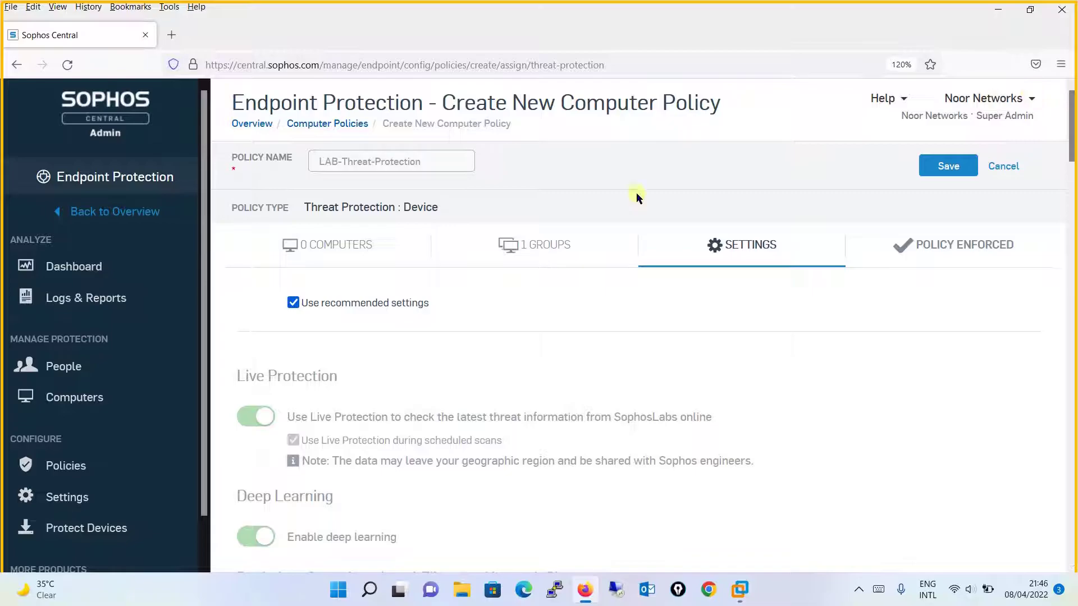
{"action": "left_click", "coordinate": [924, 253]}
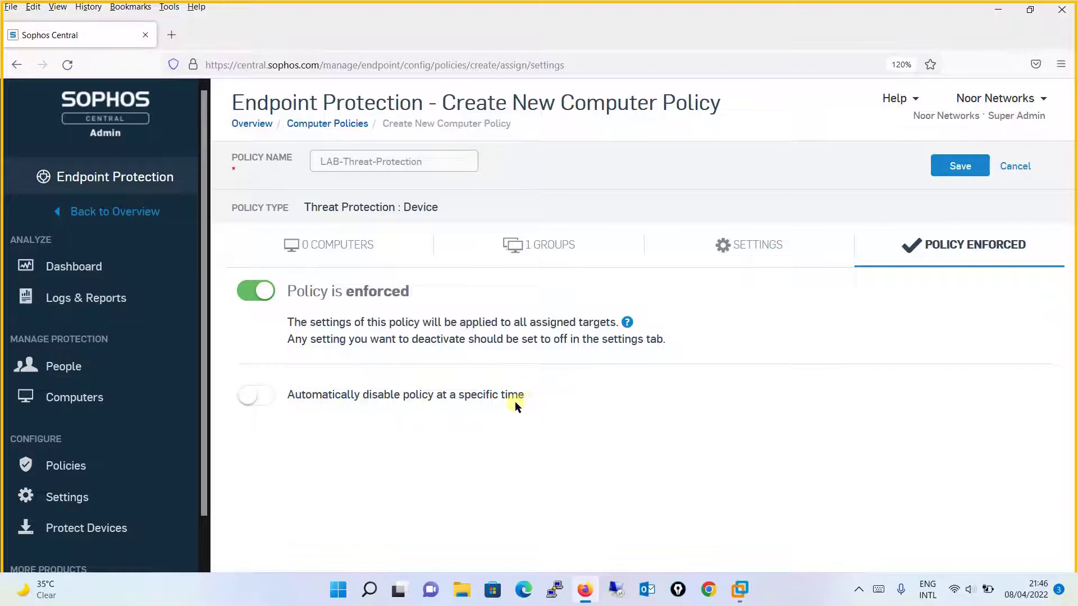
{"action": "left_click", "coordinate": [255, 401]}
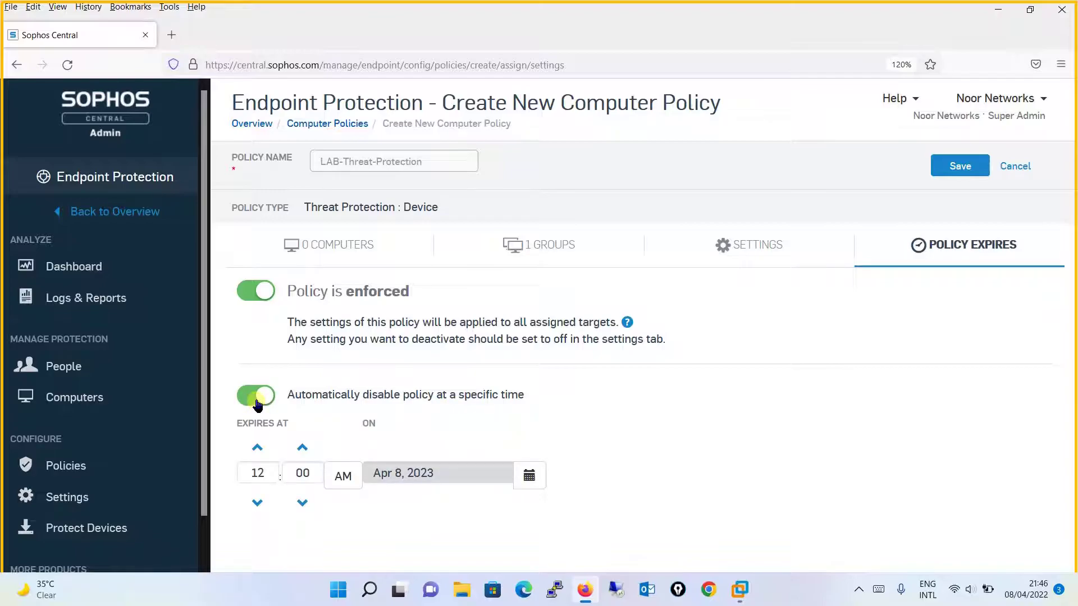
{"action": "left_click", "coordinate": [256, 400]}
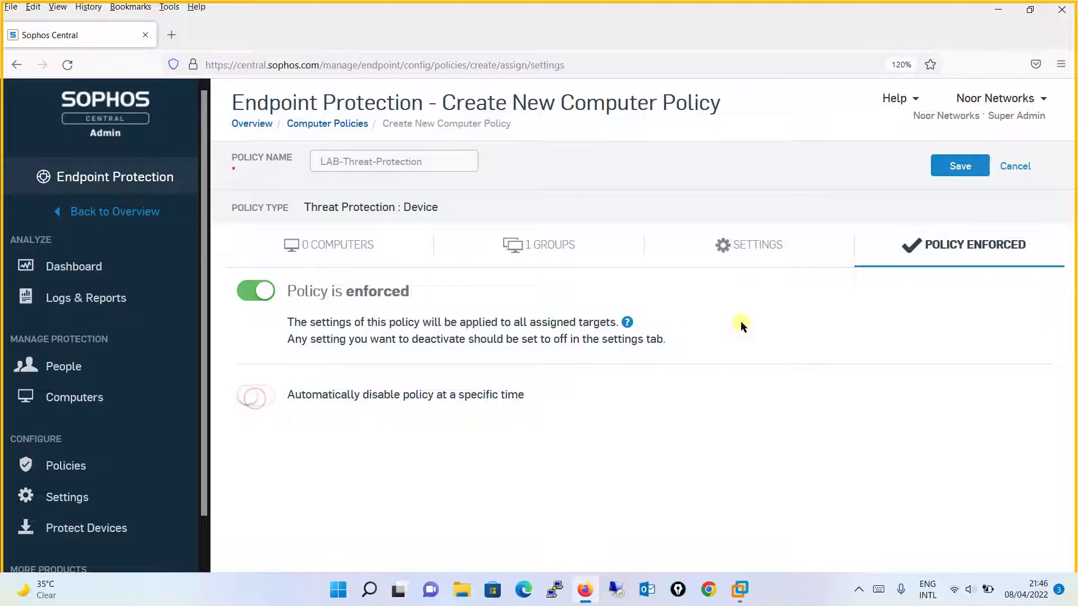
{"action": "left_click", "coordinate": [951, 169]}
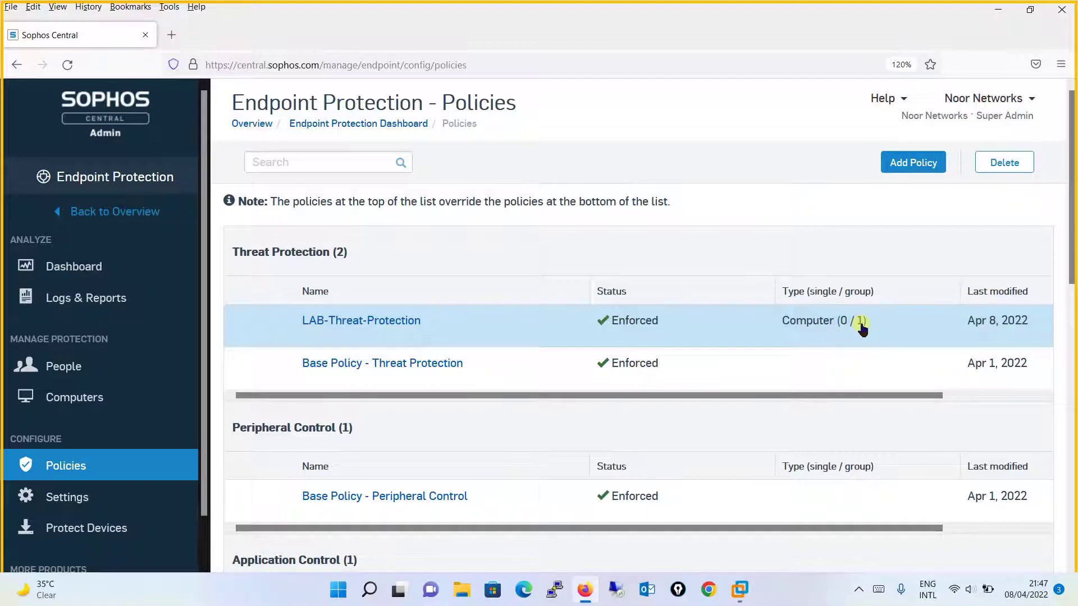
- Check the summary, group and applied policies of computer DESKTOP-O2J93GT, focusing on its device Threat Protection entry
{"action": "left_click", "coordinate": [72, 403]}
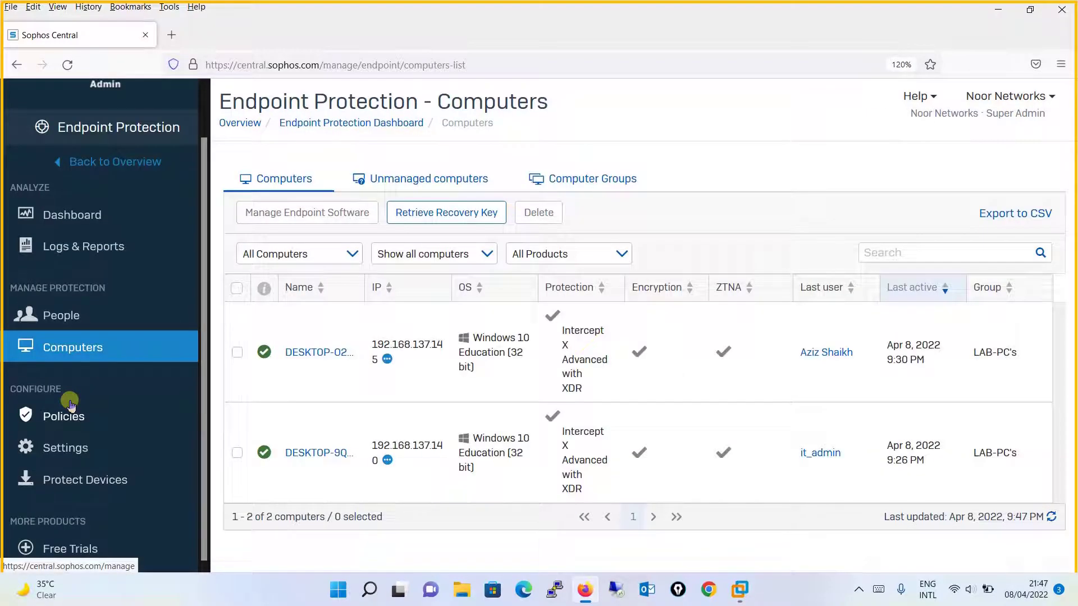
{"action": "left_click", "coordinate": [308, 354]}
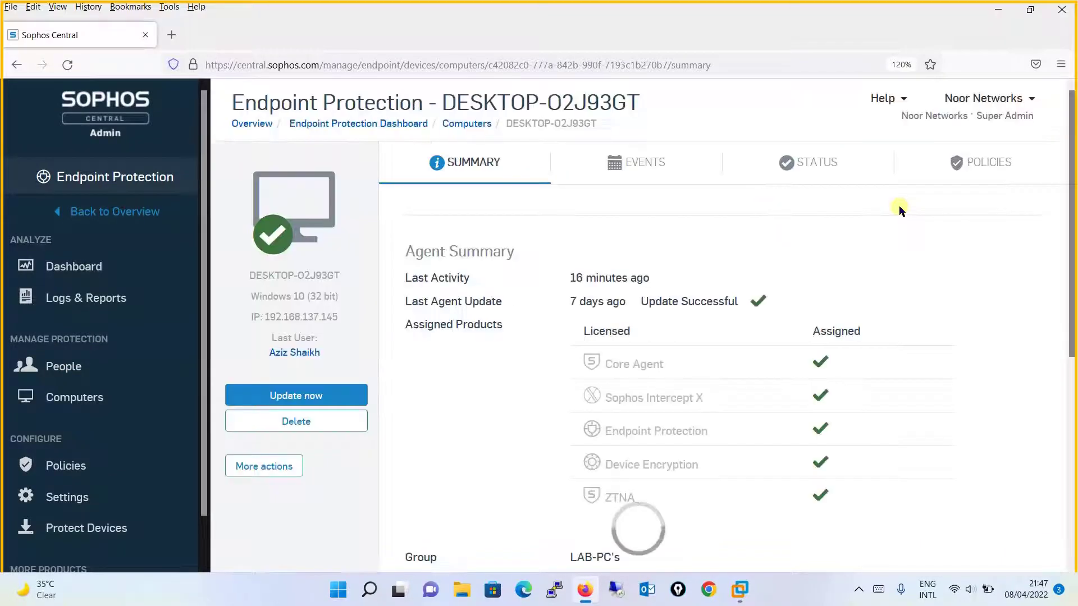
{"action": "left_click", "coordinate": [954, 165]}
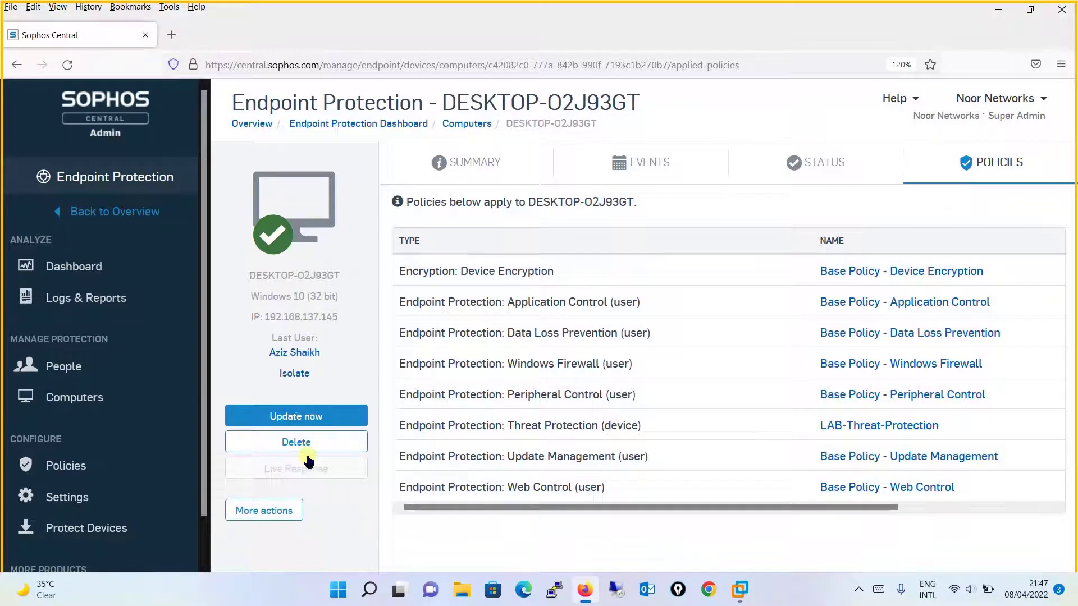
{"action": "left_click", "coordinate": [504, 164]}
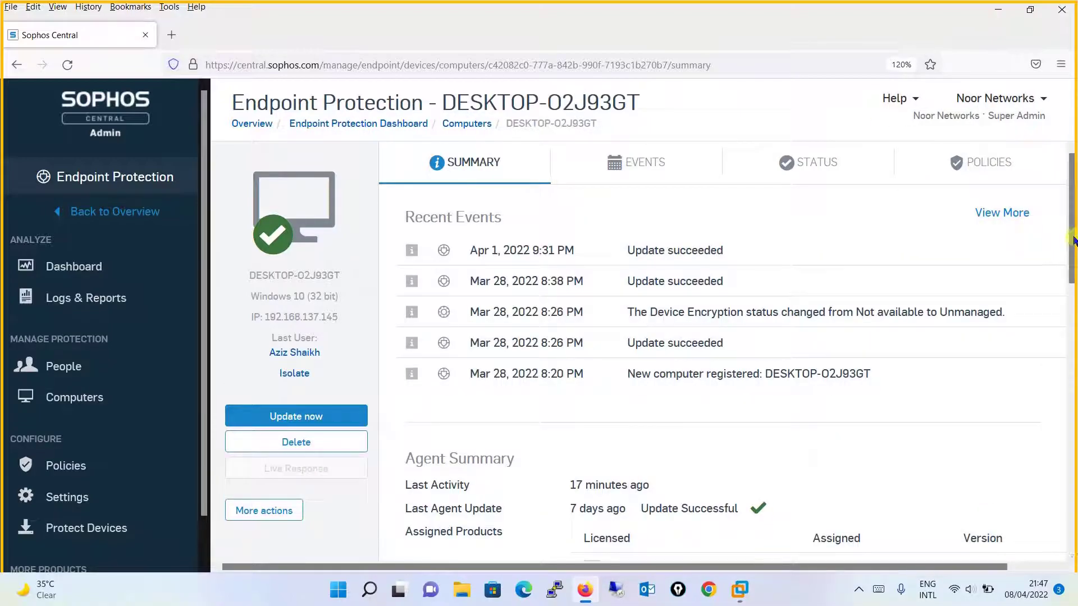
{"action": "left_click_drag", "start_coordinate": [1072, 240], "coordinate": [1067, 383]}
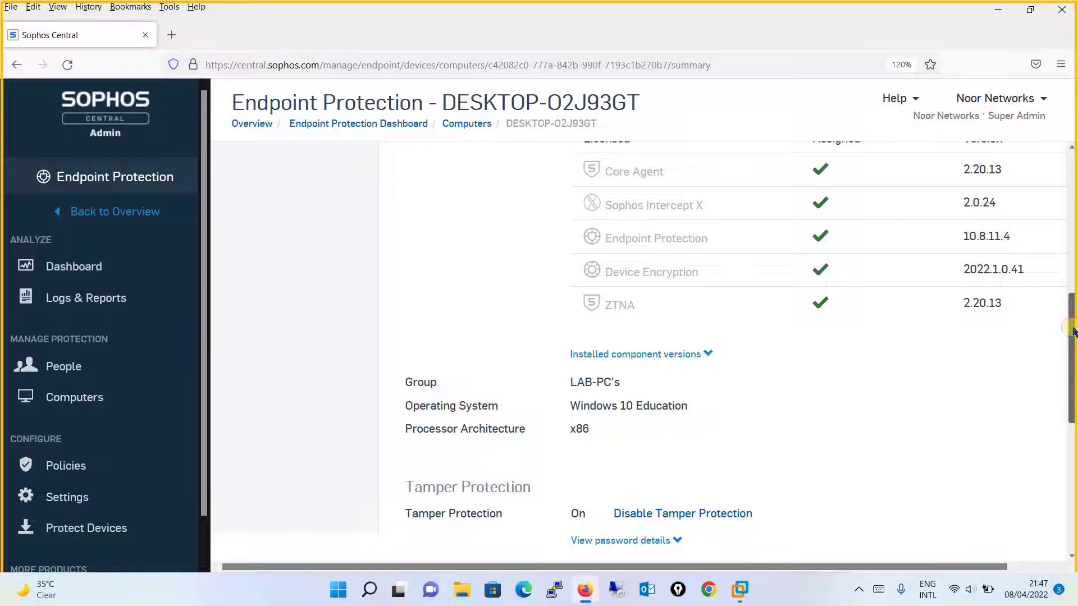
{"action": "scroll", "coordinate": [1070, 331], "scroll_direction": "up", "scroll_amount": 8}
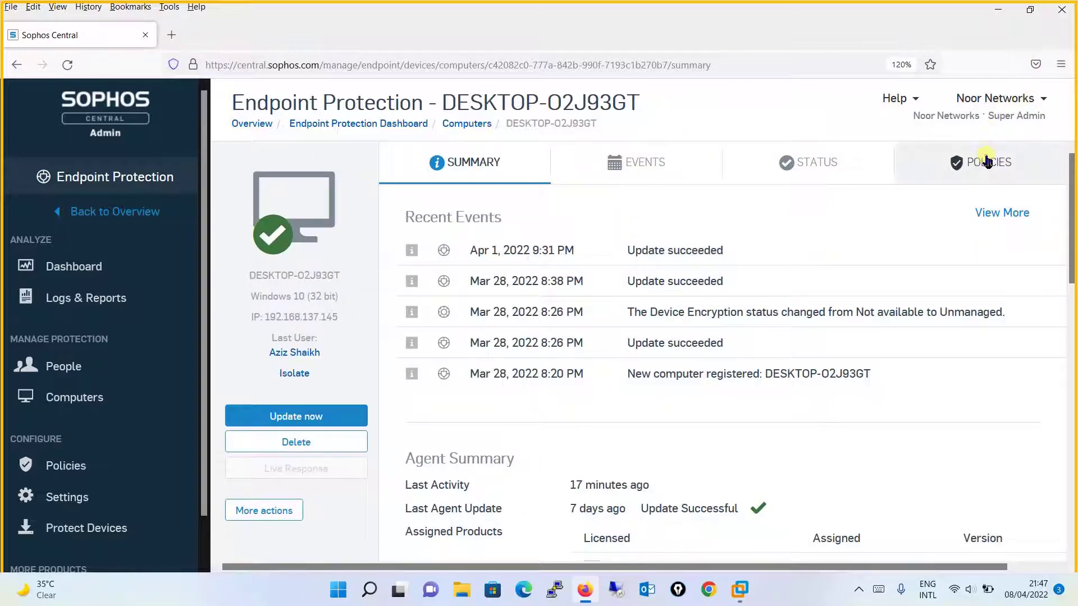
{"action": "left_click", "coordinate": [988, 162]}
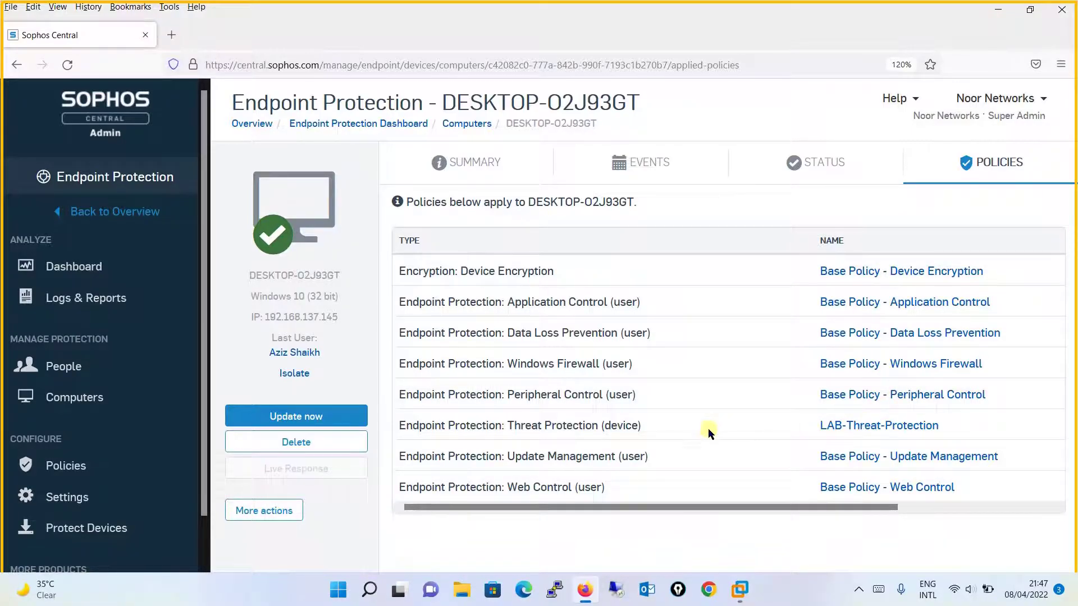
{"action": "triple_click", "coordinate": [463, 431]}
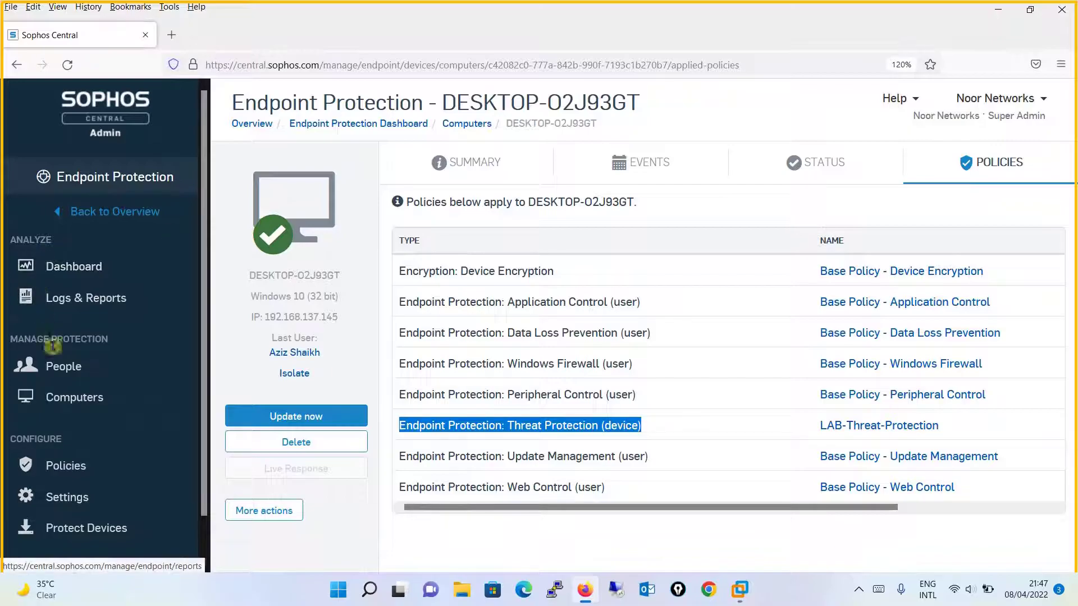
- Check the group membership and applied policies of the second computer, DESKTOP-9QT7J34
{"action": "left_click", "coordinate": [70, 400]}
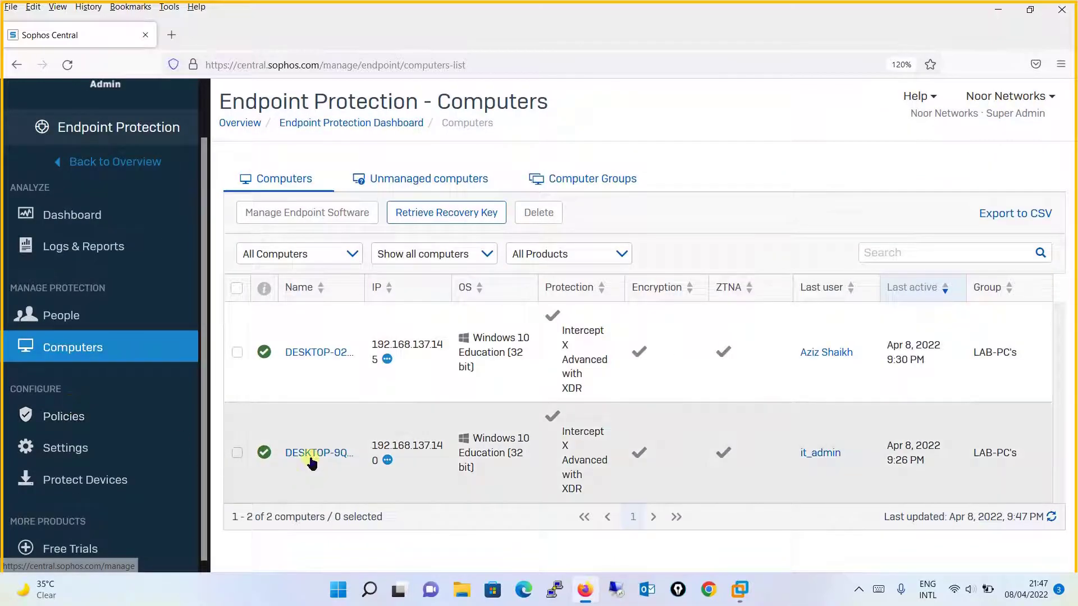
{"action": "left_click", "coordinate": [310, 456]}
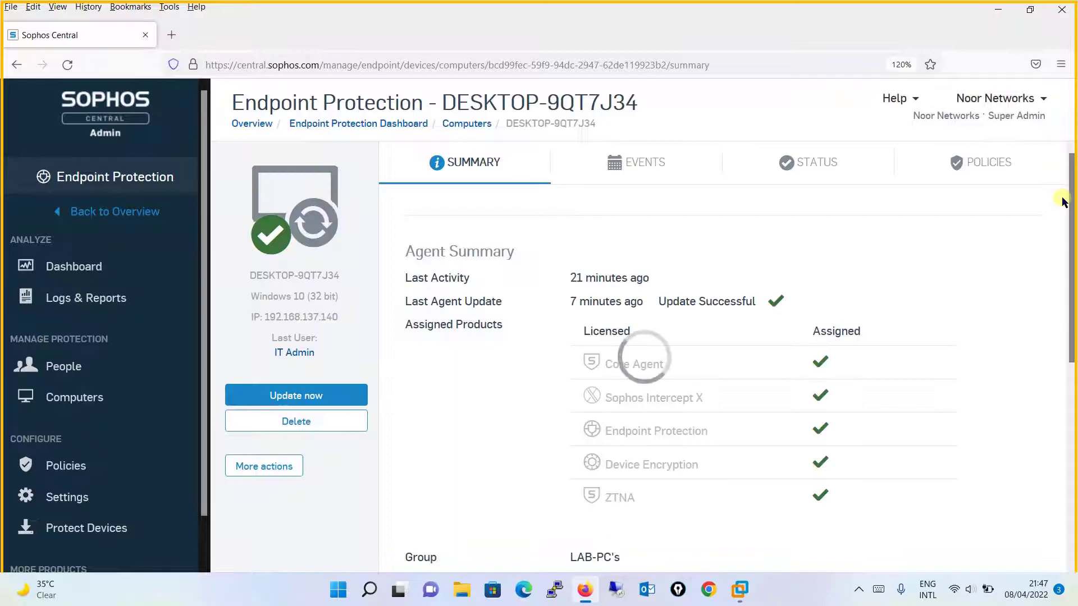
{"action": "left_click_drag", "start_coordinate": [1072, 223], "coordinate": [1074, 371]}
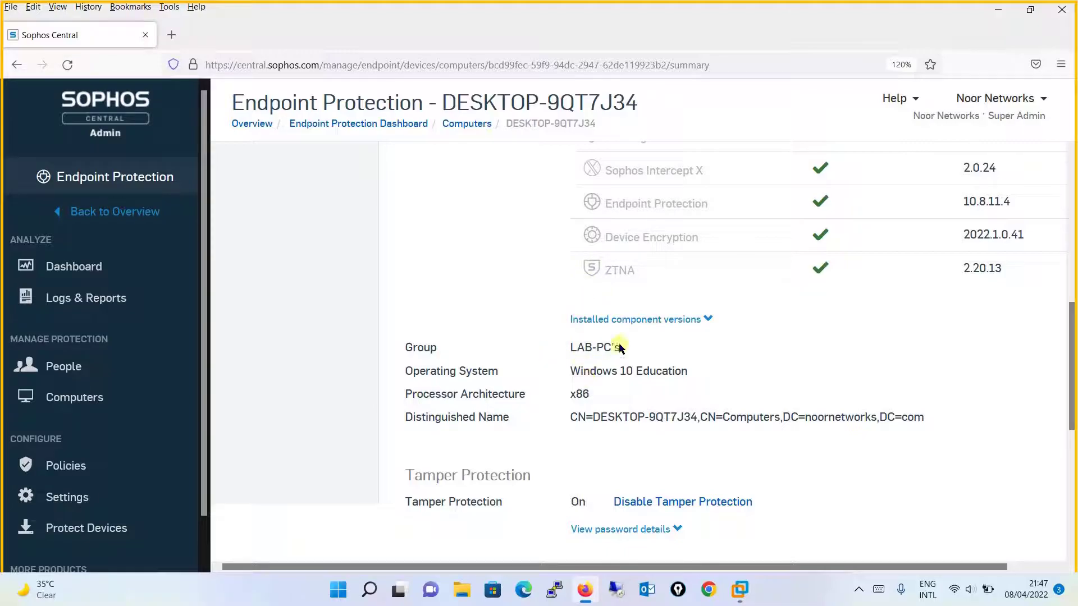
{"action": "left_click_drag", "start_coordinate": [1074, 347], "coordinate": [1074, 196]}
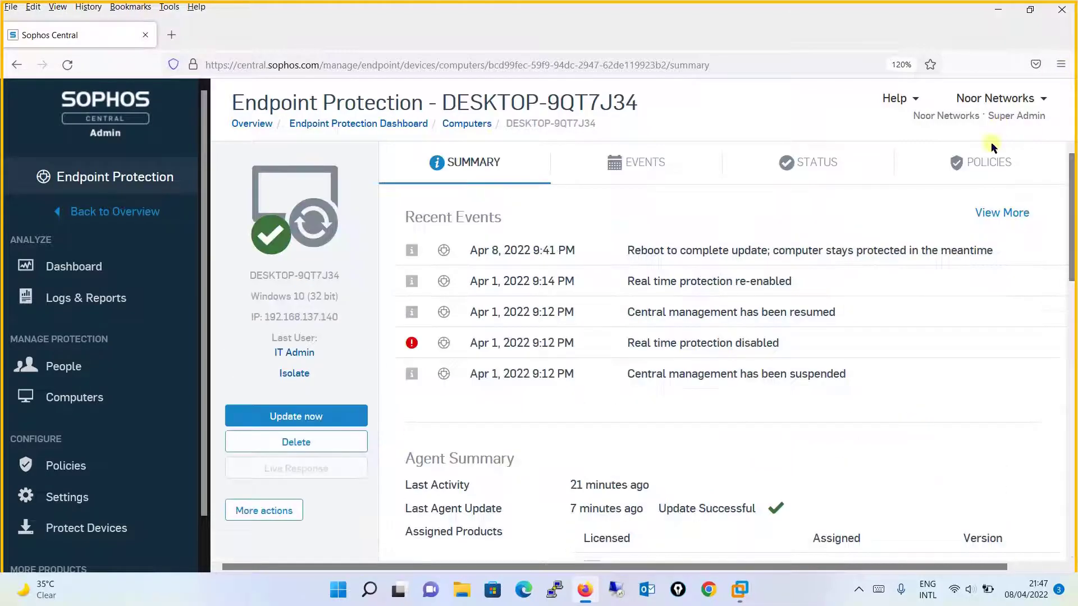
{"action": "left_click", "coordinate": [989, 169]}
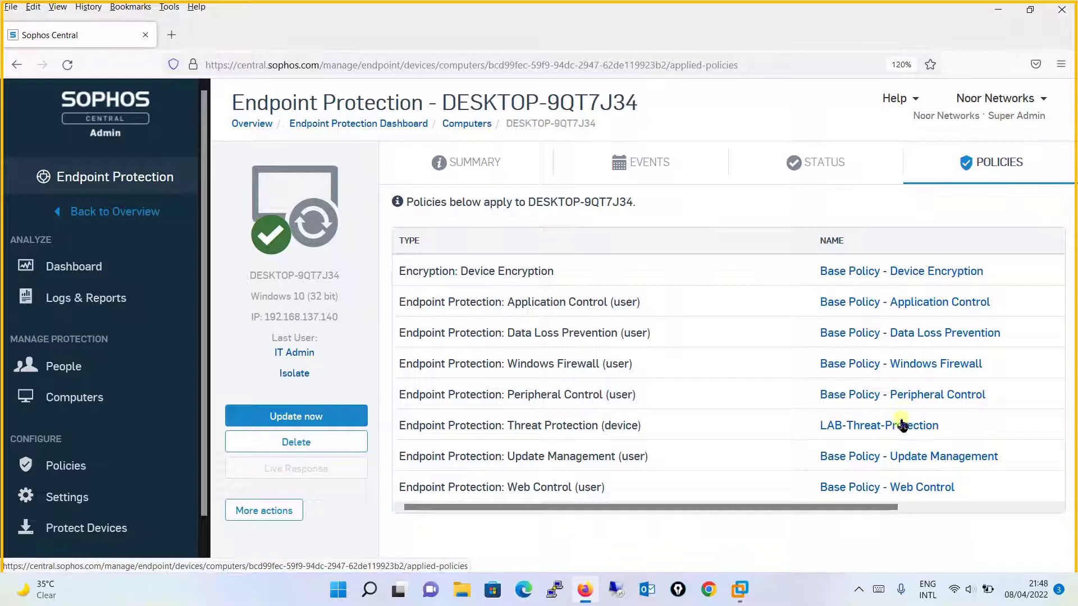